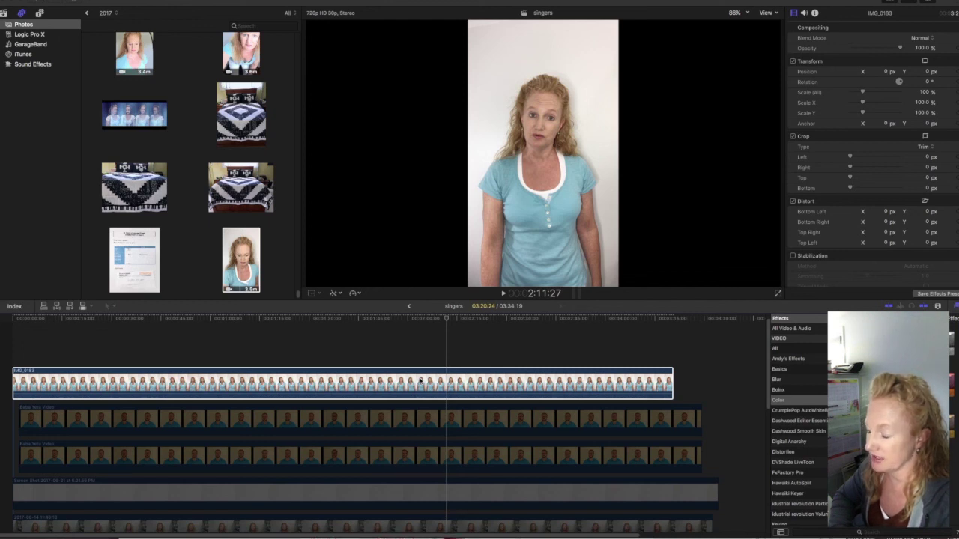
Step: Apply the Color Correction effect to the IMG_0183 clip
click(446, 321)
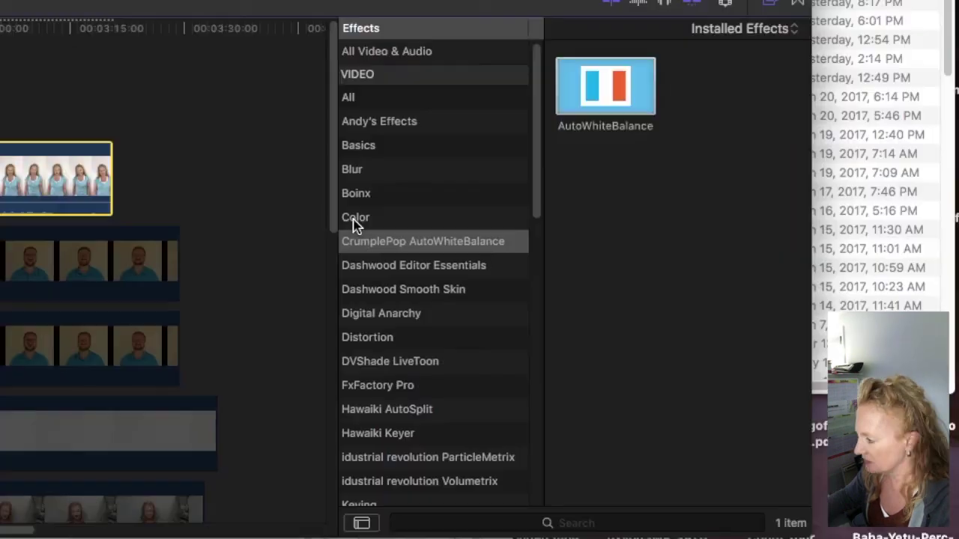
click(778, 401)
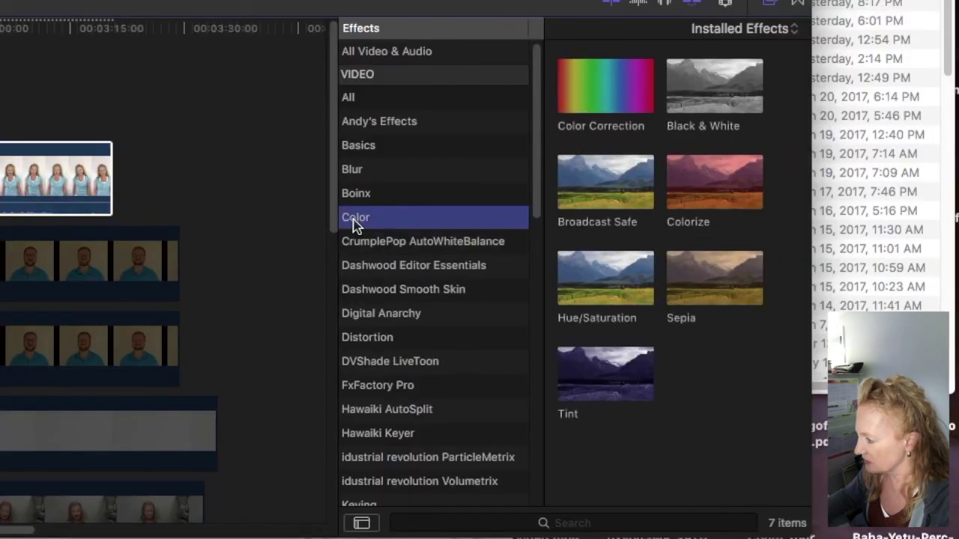
click(598, 94)
double_click(598, 94)
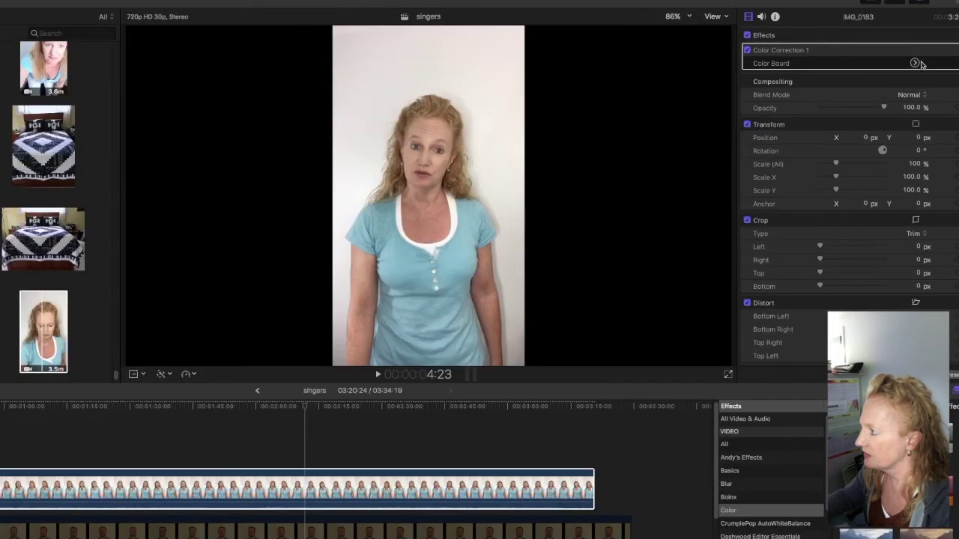
Step: In the Color Board's Exposure, raise the highlights and lower the shadows to -5%
click(915, 63)
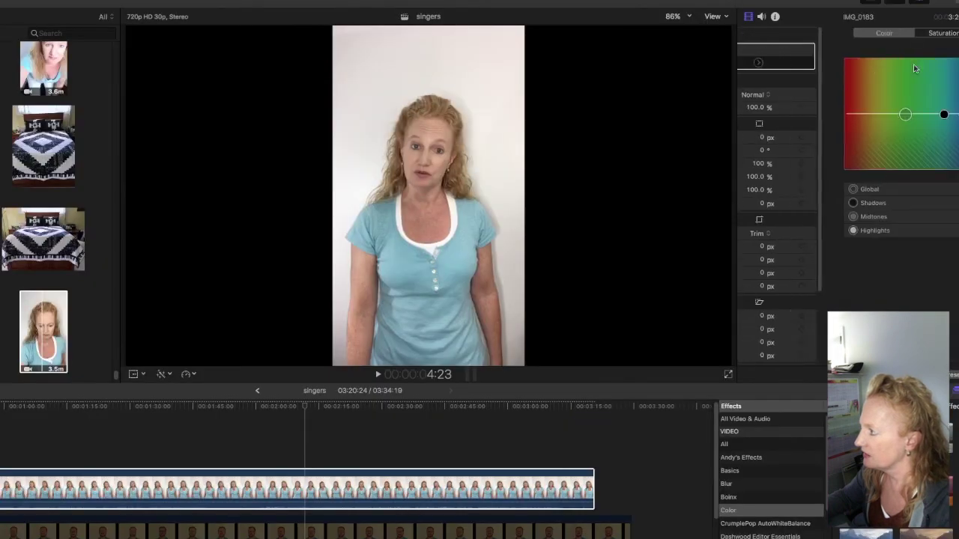
click(917, 33)
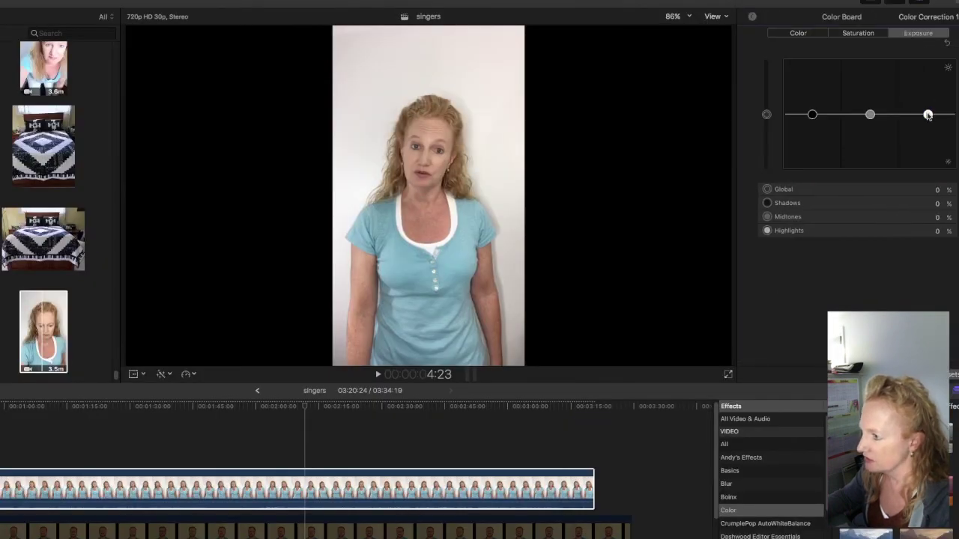
drag(927, 113, 928, 108)
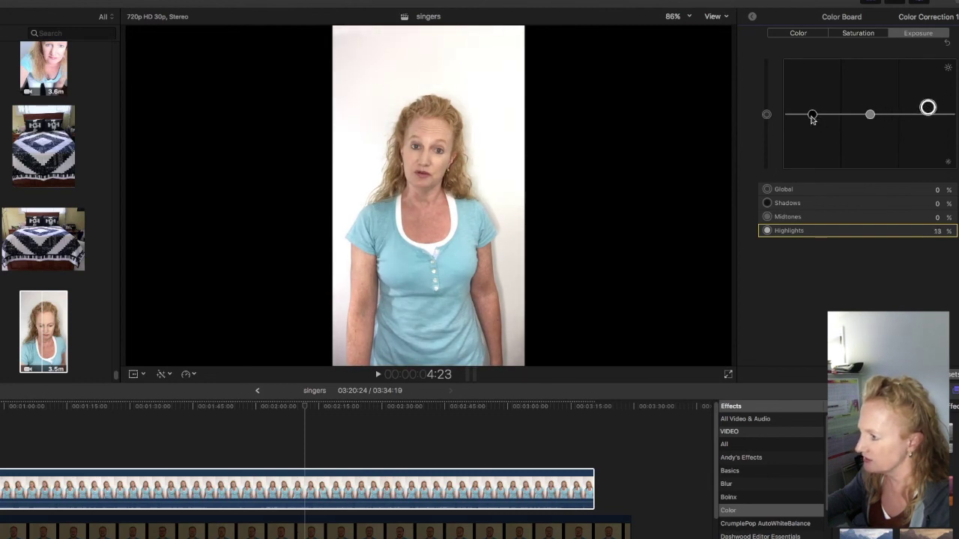
drag(812, 116, 768, 116)
click(856, 34)
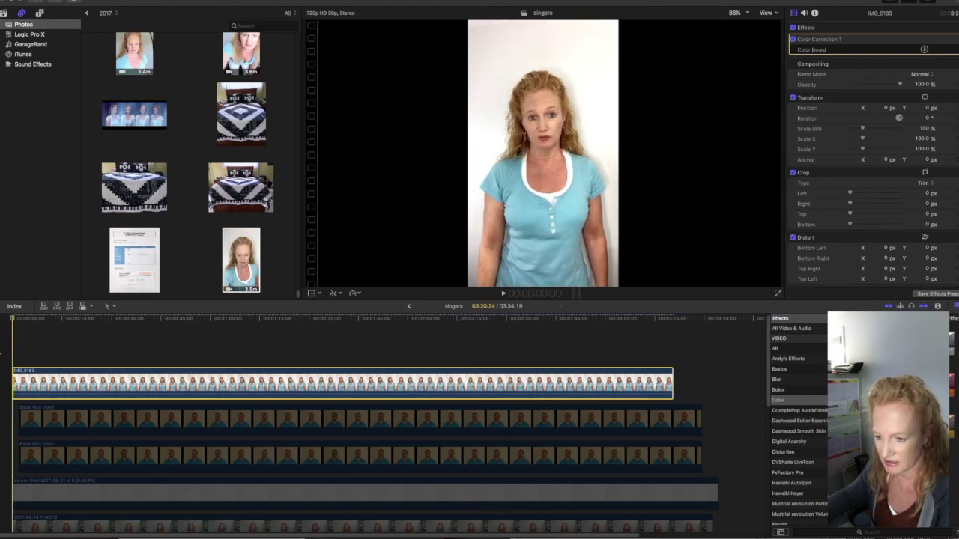
Step: Stack a duplicate of IMG_0183 above the original and disable the upper copy
key(super+z)
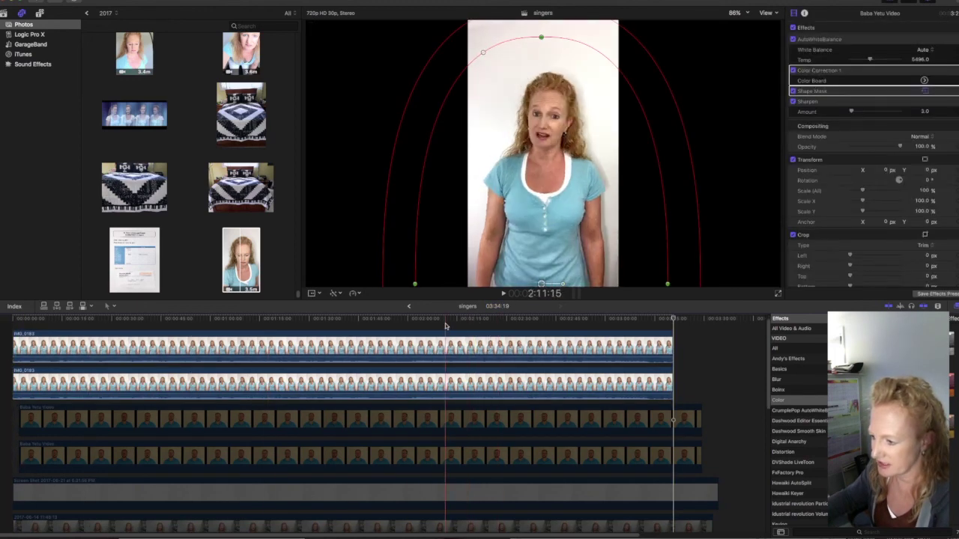
click(447, 341)
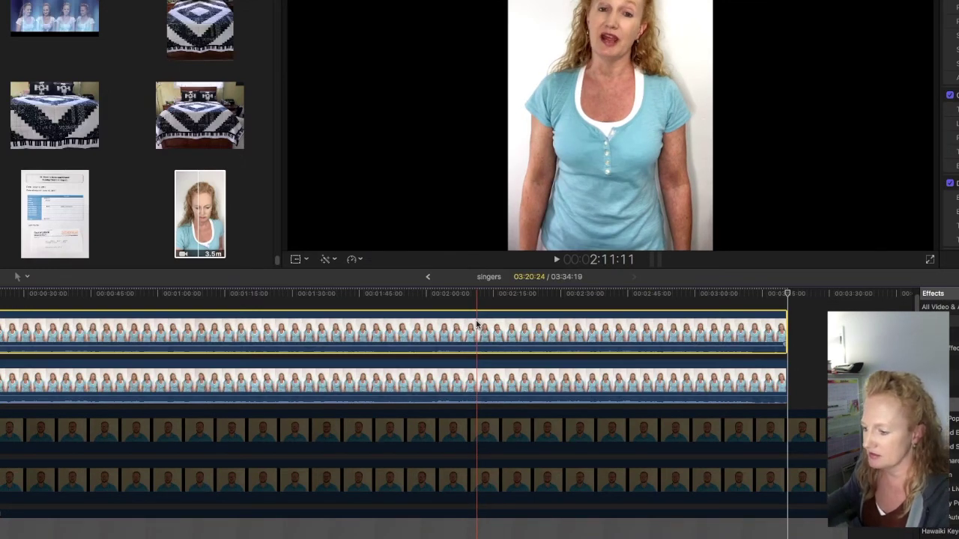
click(480, 383)
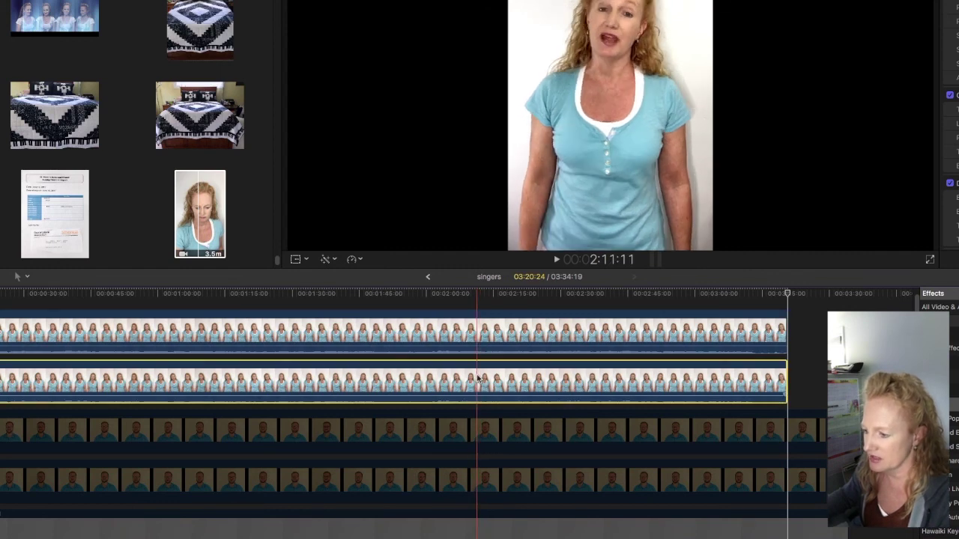
click(476, 330)
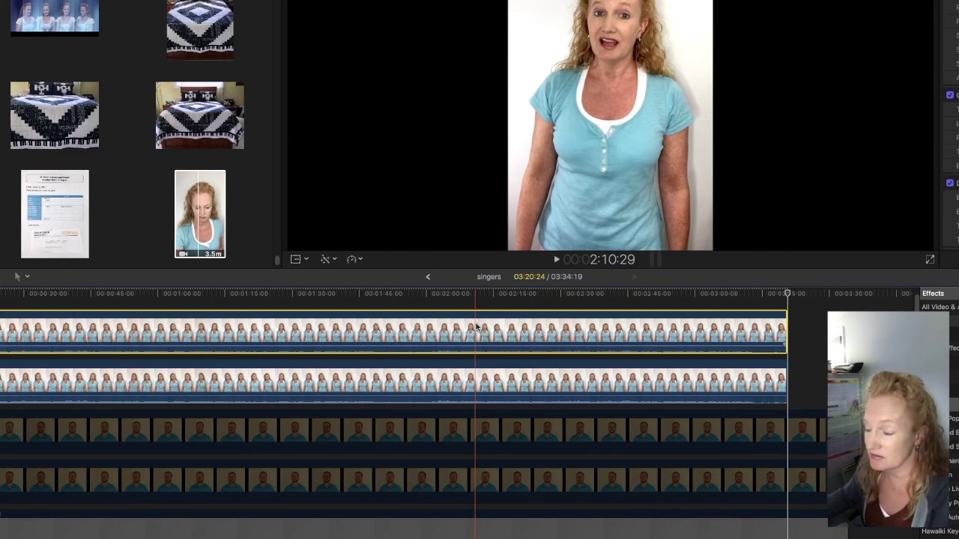
key(v)
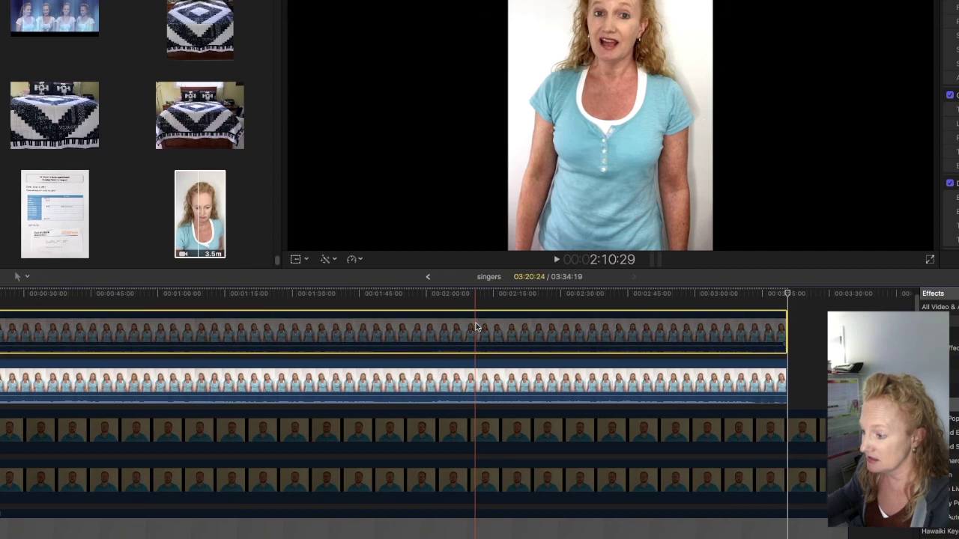
Step: Toggle both IMG_0183 copies on and off to compare, previewing the 2:14:04 frame
click(469, 384)
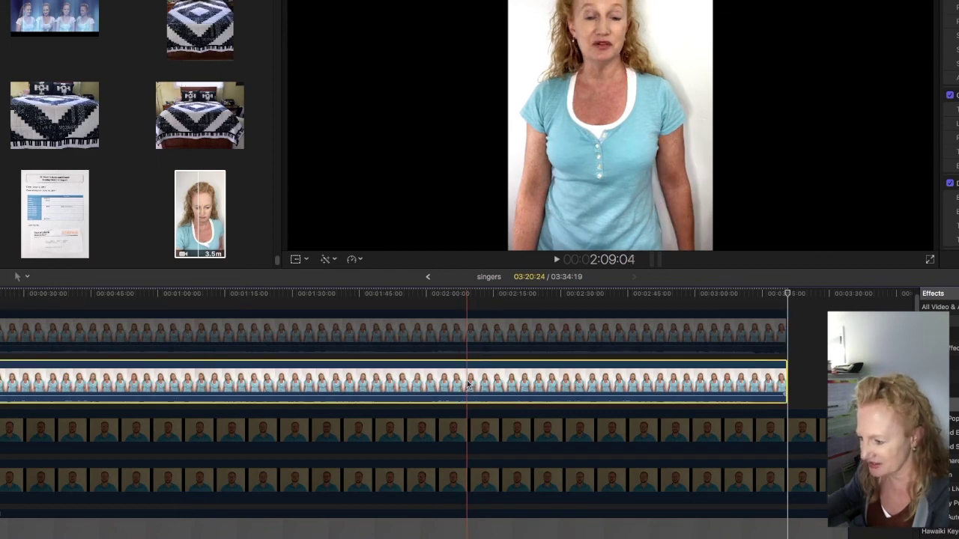
key(v)
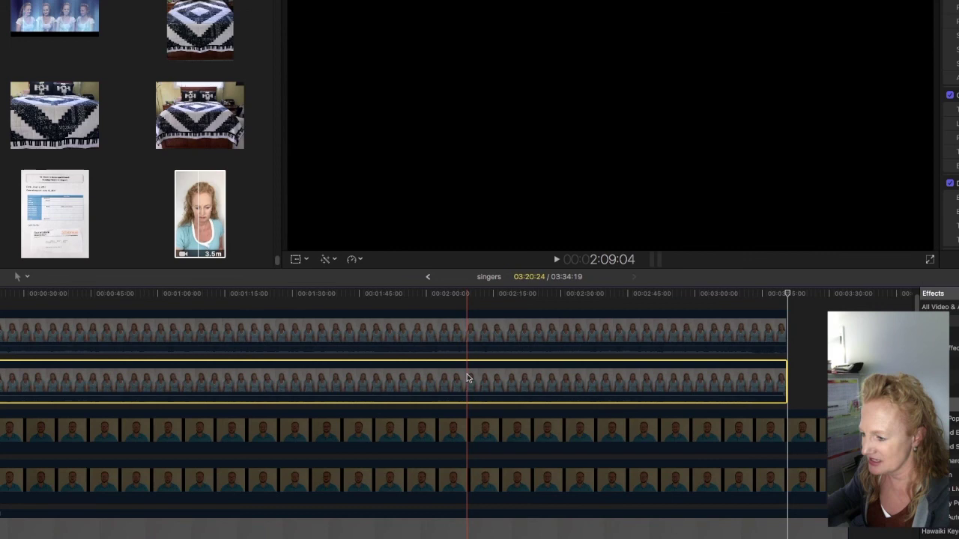
click(465, 329)
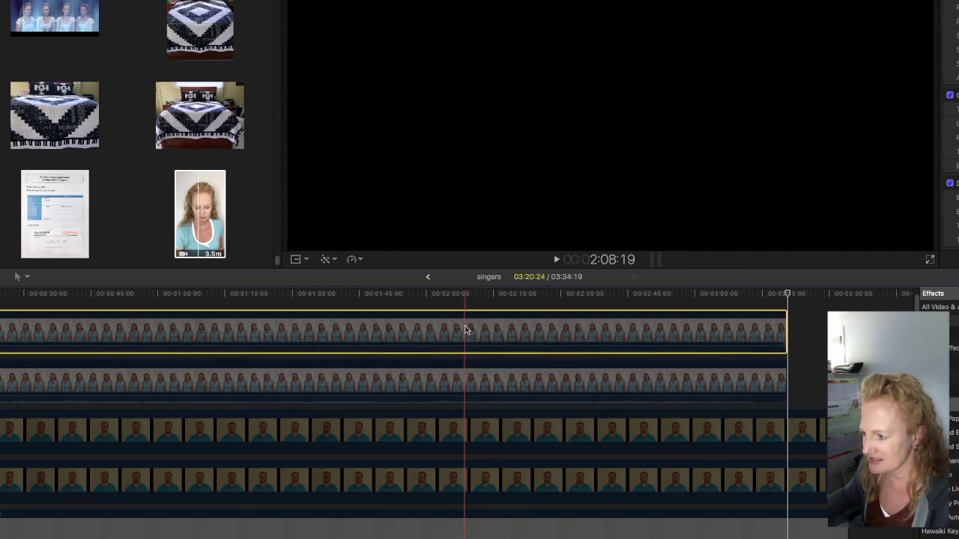
key(v)
key(v)
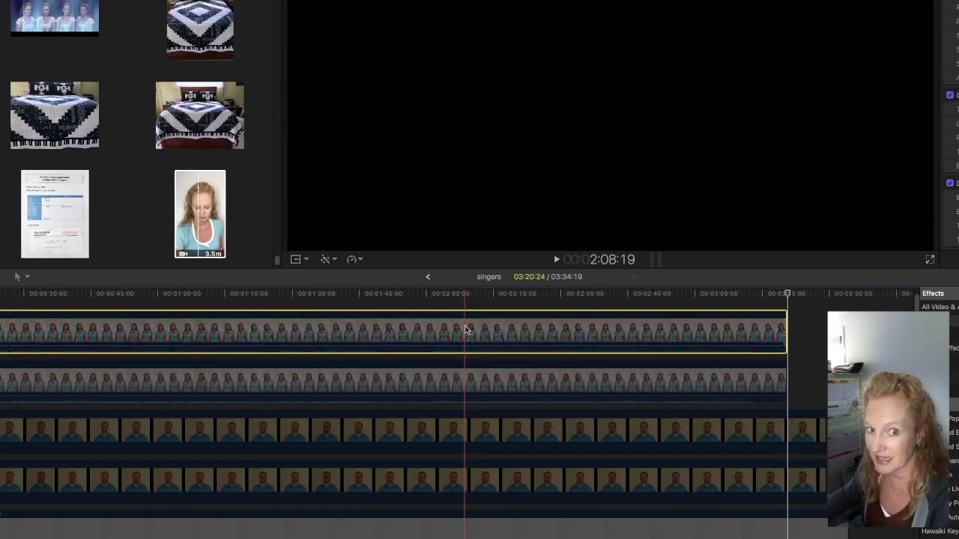
key(v)
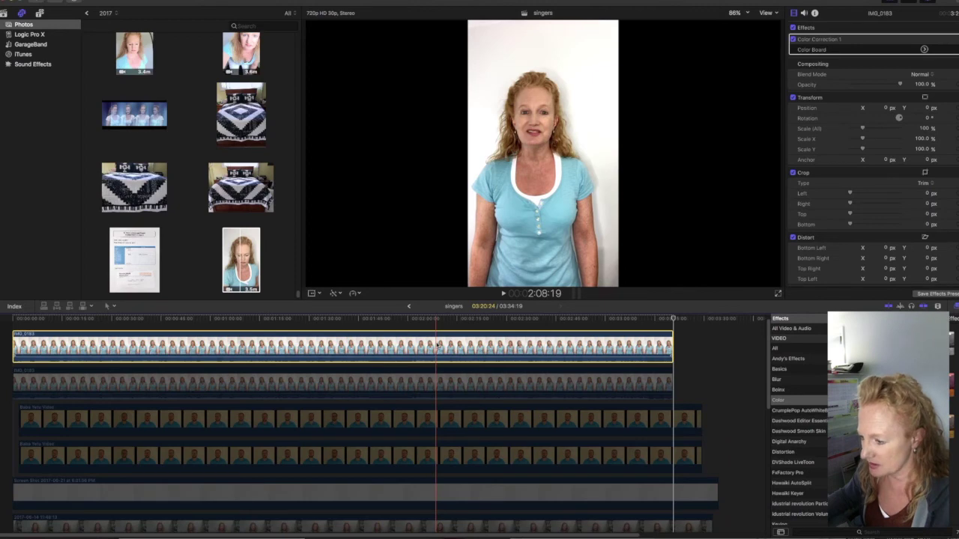
key(v)
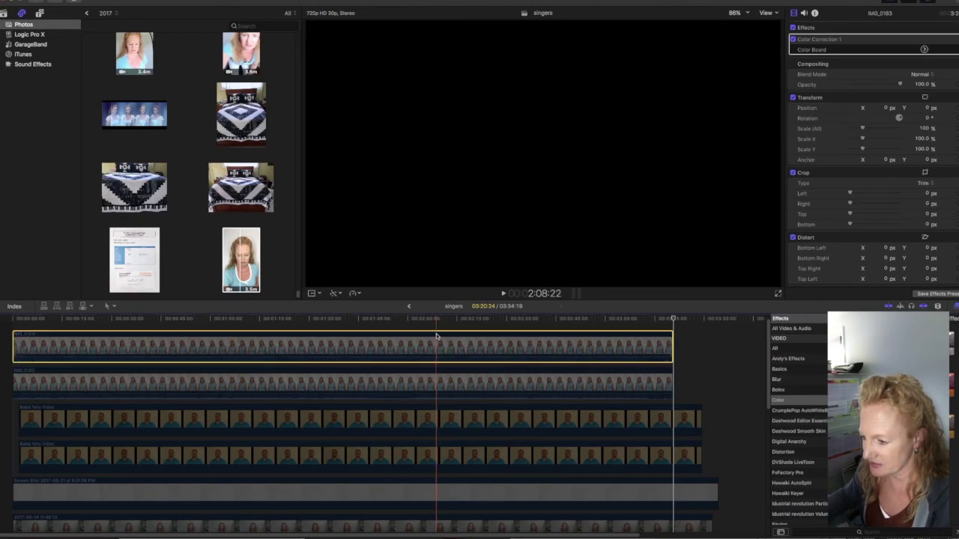
click(434, 384)
key(v)
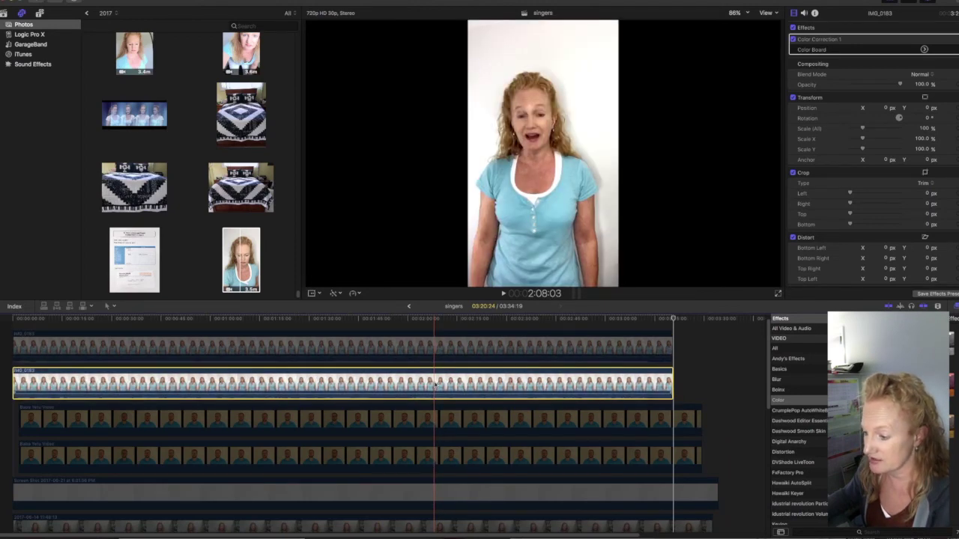
click(453, 384)
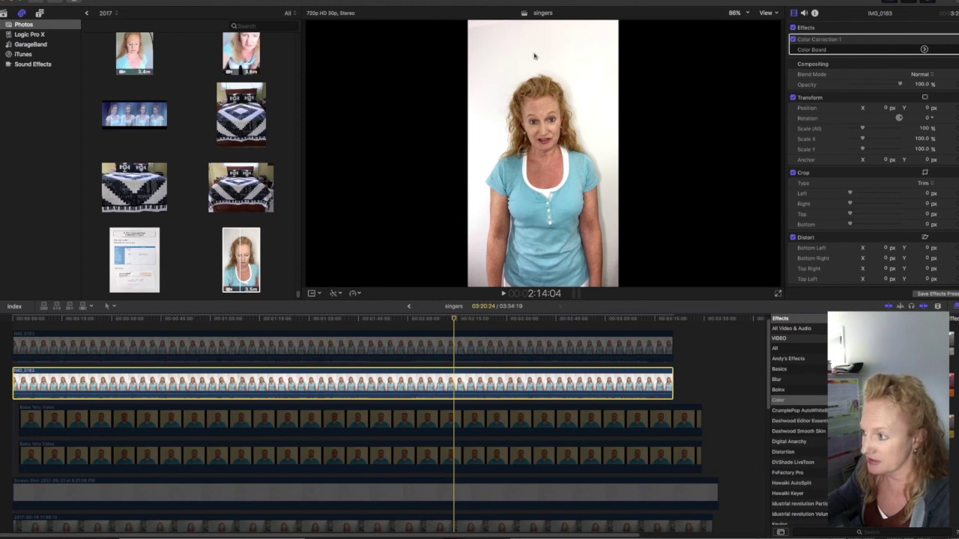
Step: Crop the lower IMG_0183 copy to a wide strip of white wall at the top
click(320, 294)
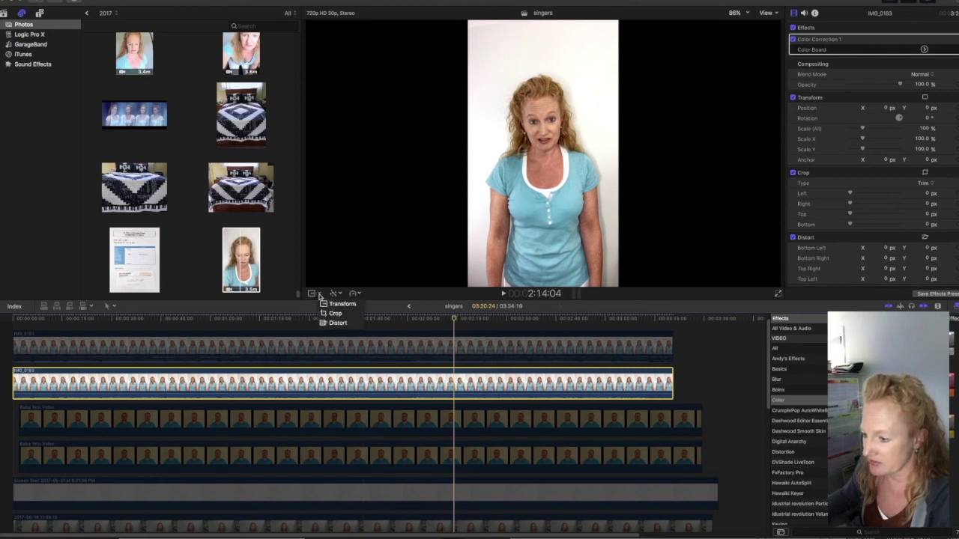
click(335, 314)
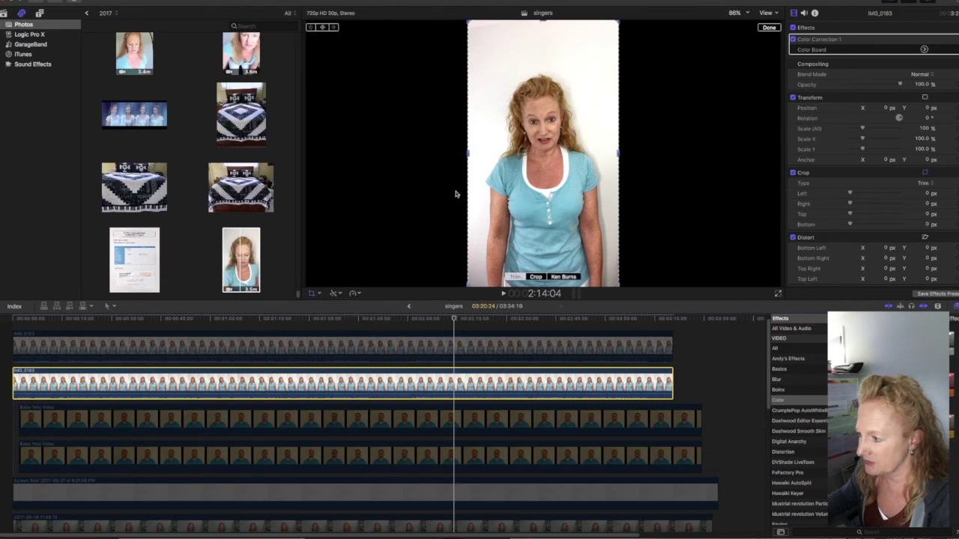
click(535, 277)
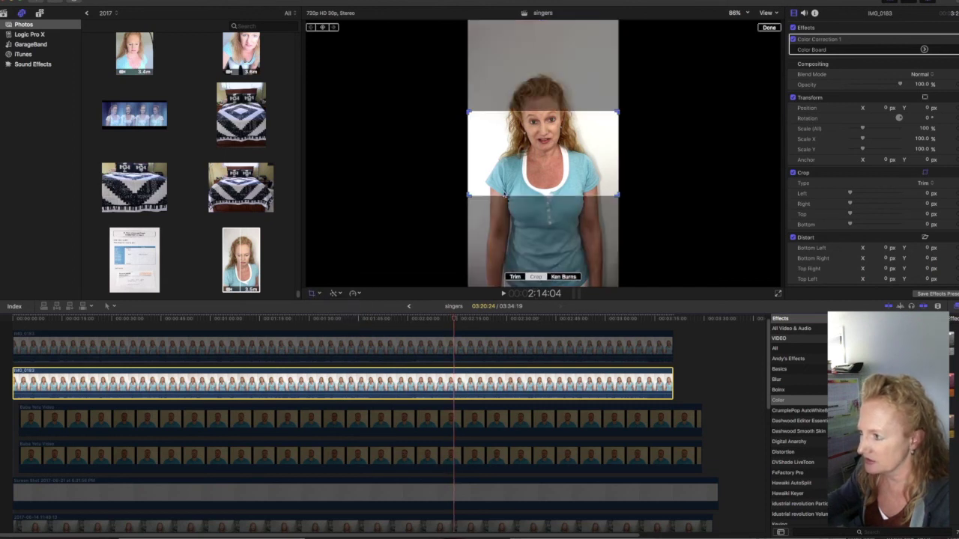
drag(504, 193, 531, 92)
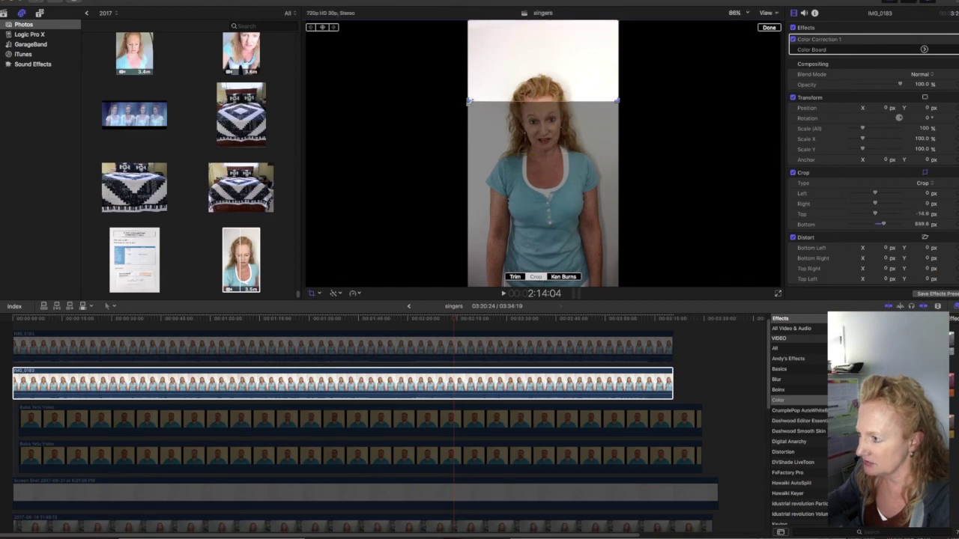
drag(468, 101, 494, 86)
mouse_move(598, 80)
mouse_down()
mouse_move(584, 77)
mouse_move(597, 81)
mouse_up()
drag(482, 82, 489, 77)
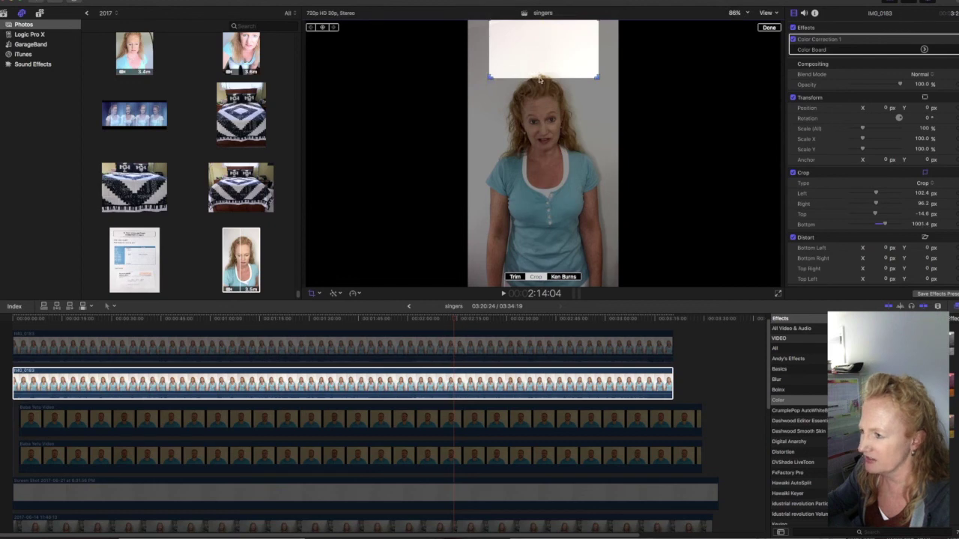
click(768, 28)
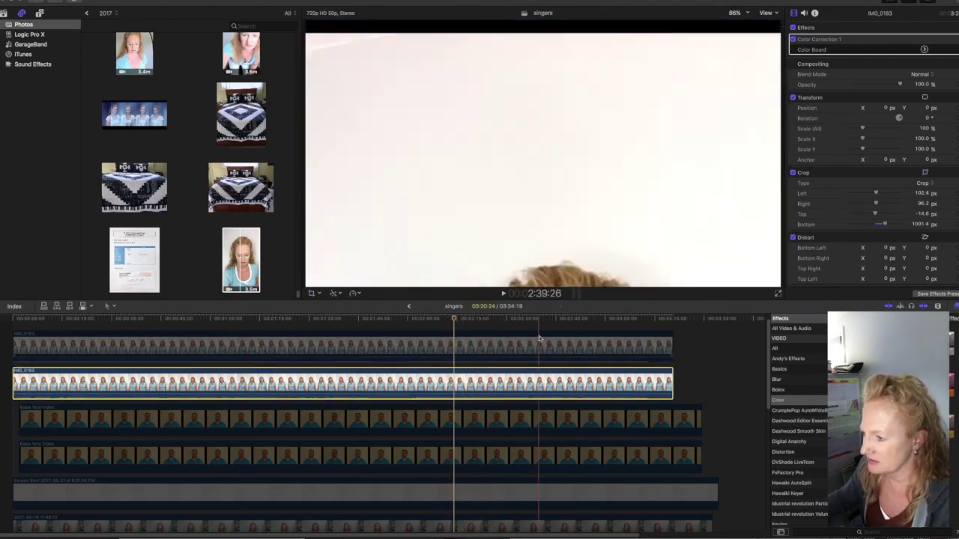
Step: Tighten the lower copy's crop further from a corner
click(311, 295)
drag(492, 77, 528, 72)
click(768, 27)
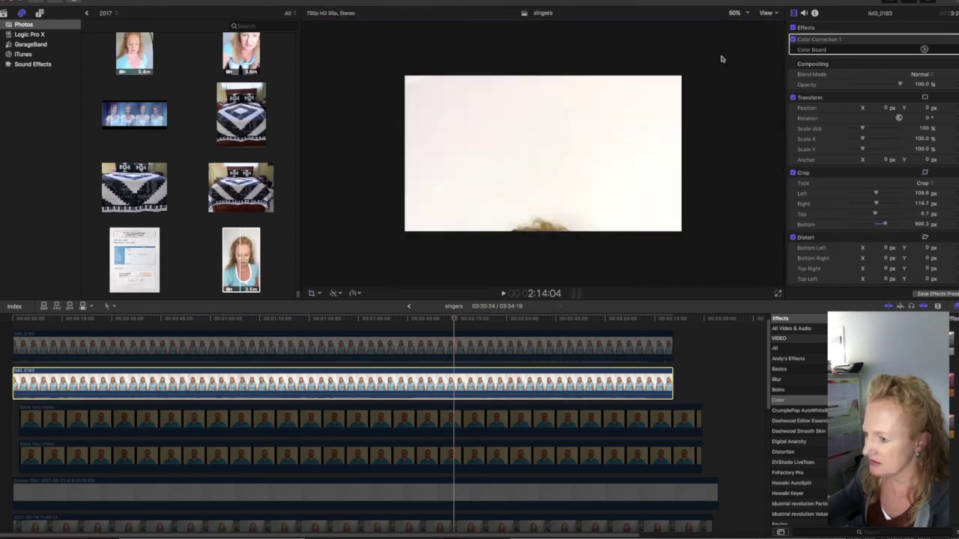
Step: Scale the cropped background copy to about 110%, reposition it, and re-enable the top clip
click(317, 296)
click(336, 304)
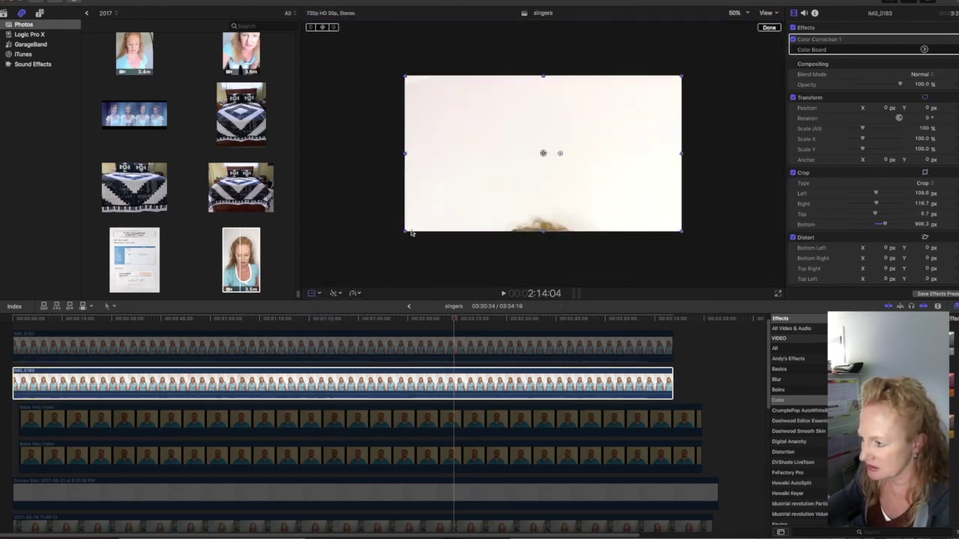
drag(402, 233, 395, 241)
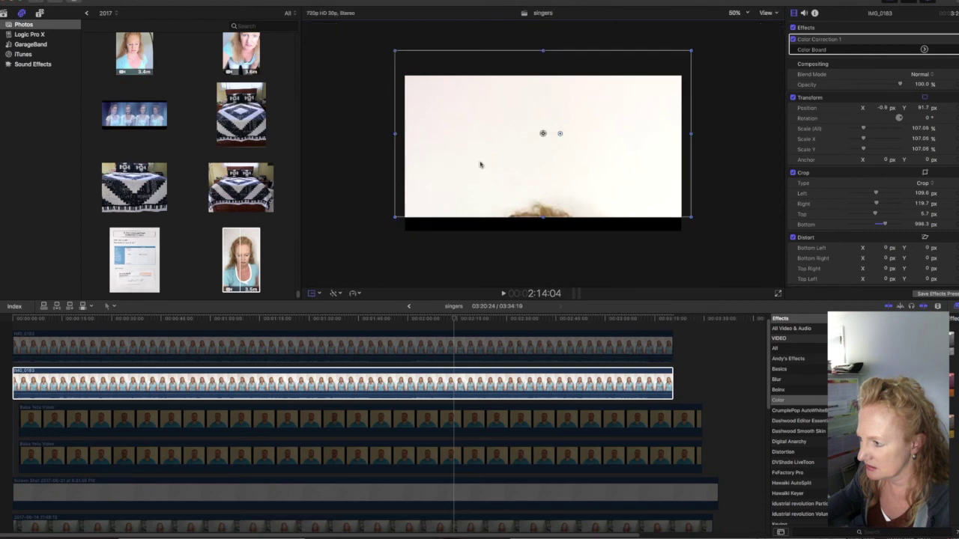
drag(482, 163, 479, 187)
drag(396, 241, 390, 244)
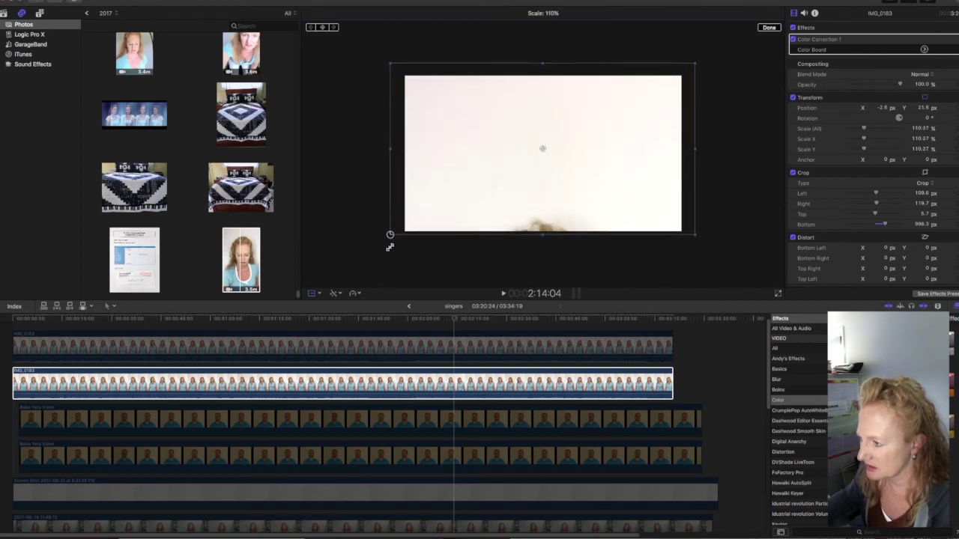
drag(484, 186, 482, 202)
click(768, 27)
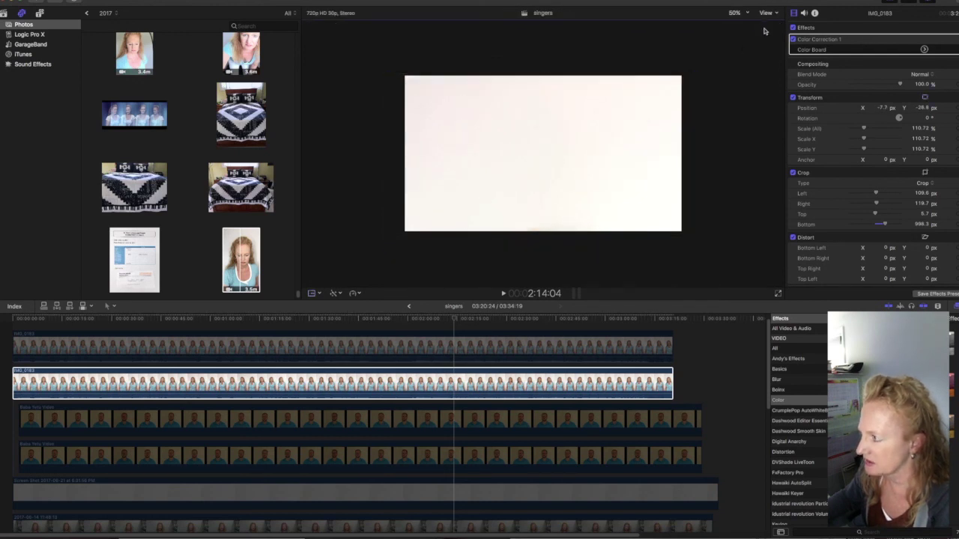
click(457, 348)
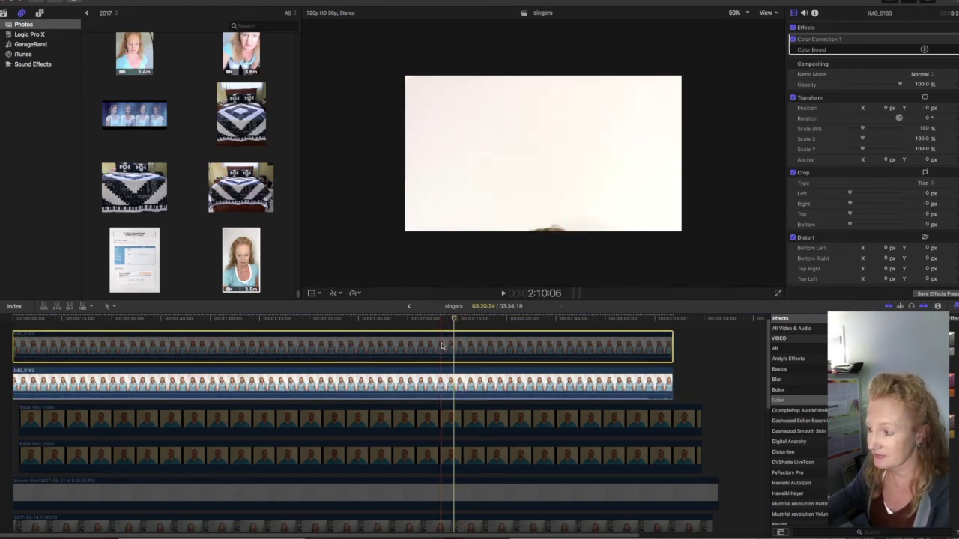
key(v)
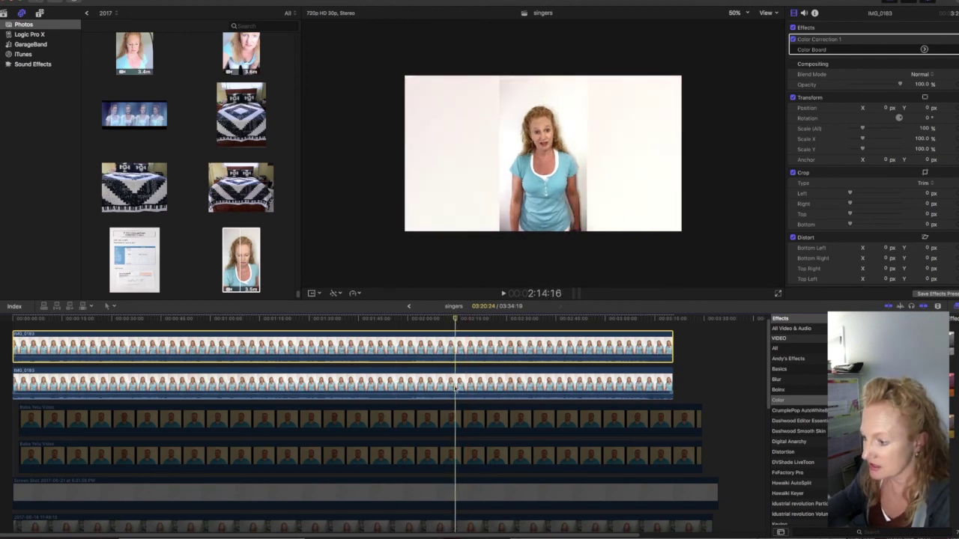
Step: Crop the top IMG_0183 clip to a widescreen area framing the singer's face
click(330, 293)
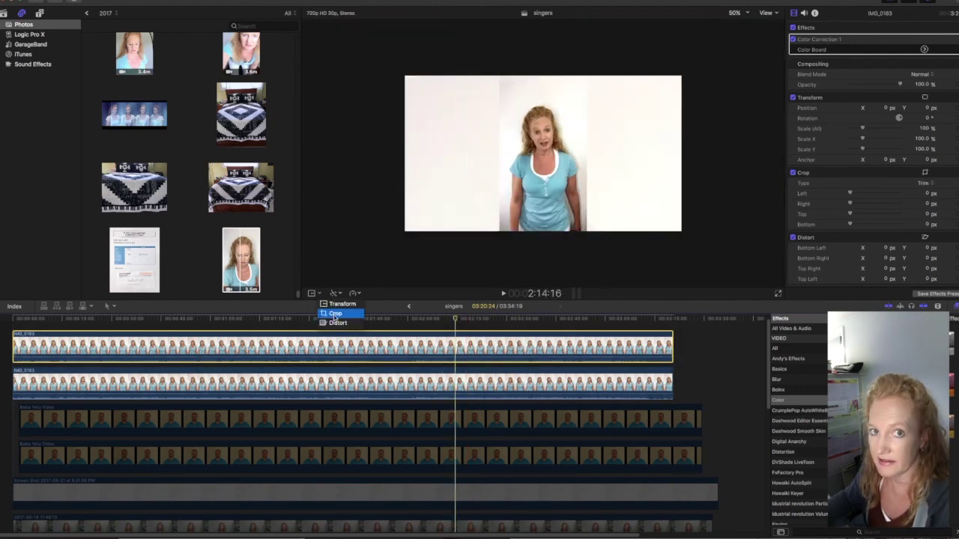
click(335, 314)
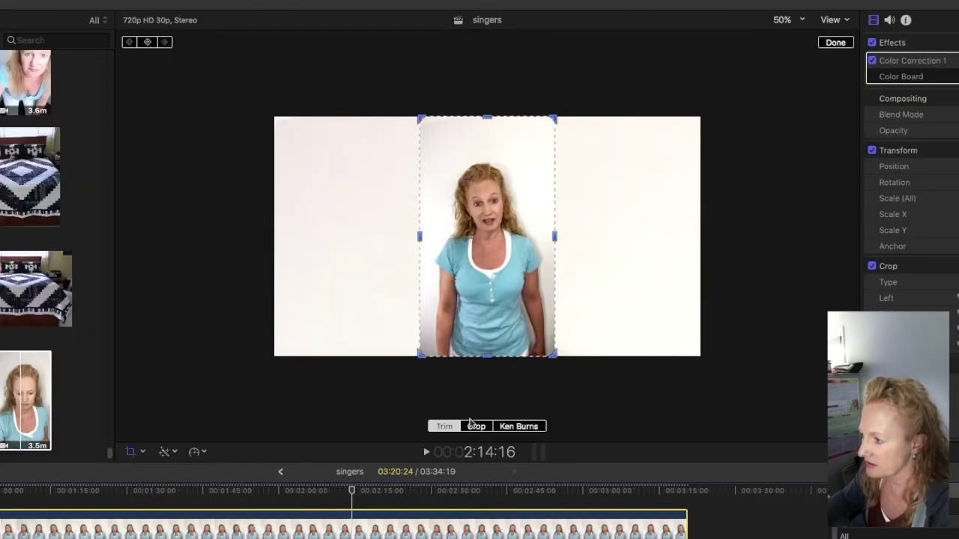
click(474, 426)
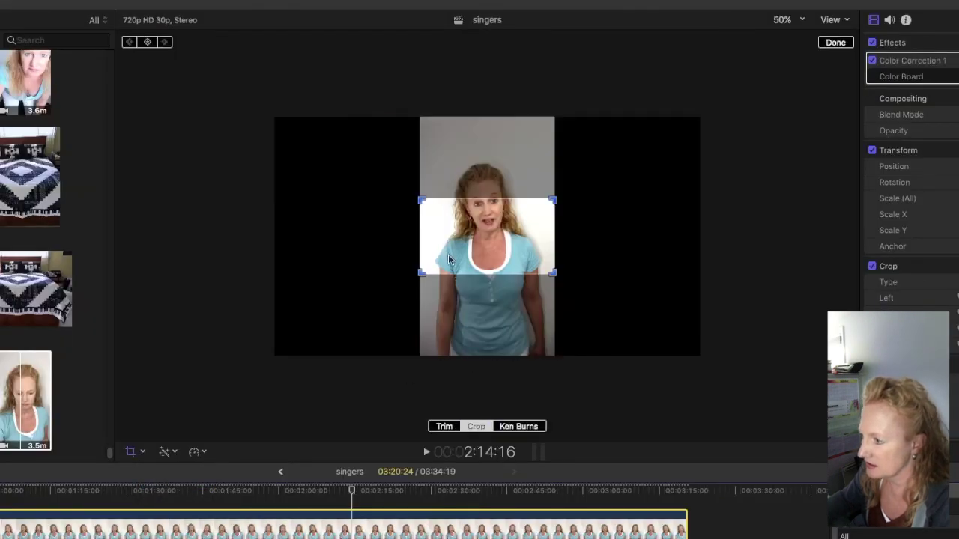
drag(422, 276, 318, 332)
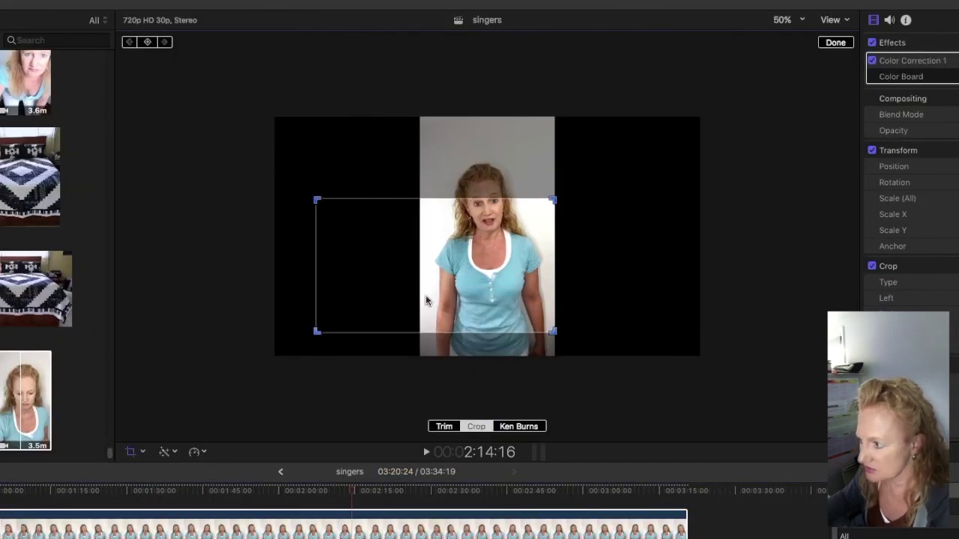
drag(425, 302, 474, 305)
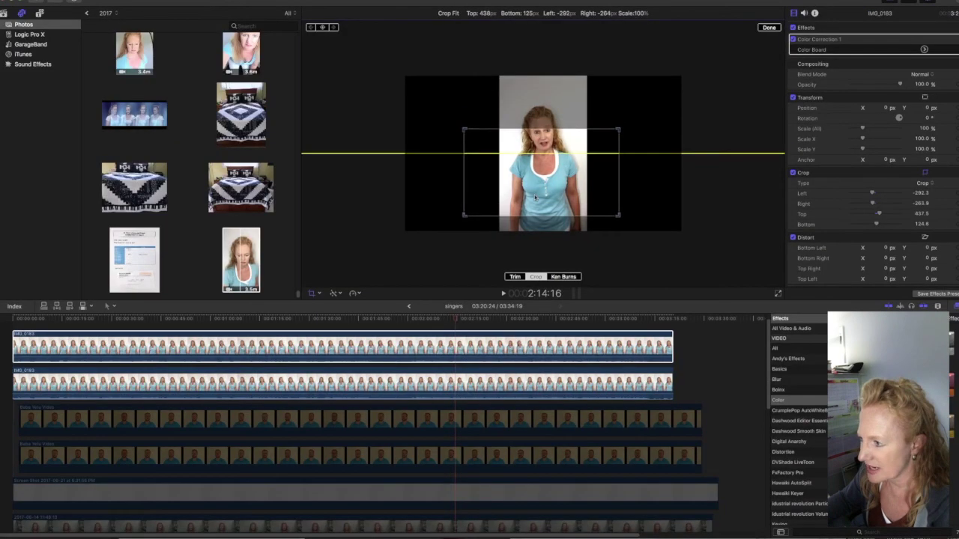
drag(535, 197, 535, 195)
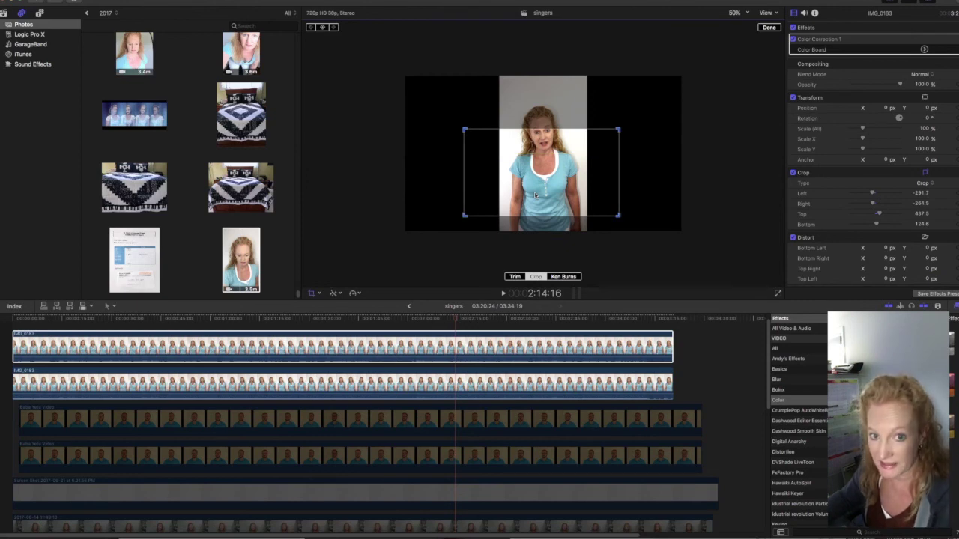
drag(535, 195, 542, 171)
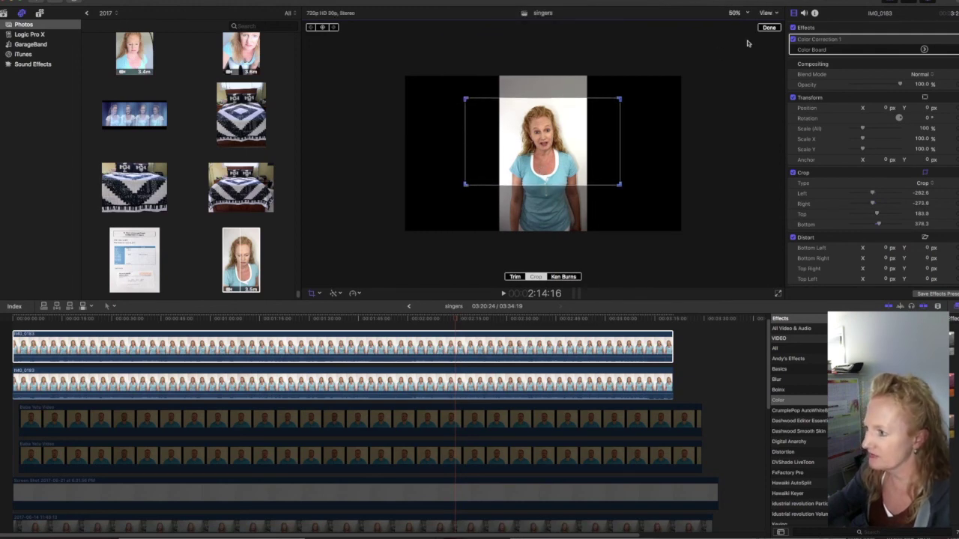
click(768, 28)
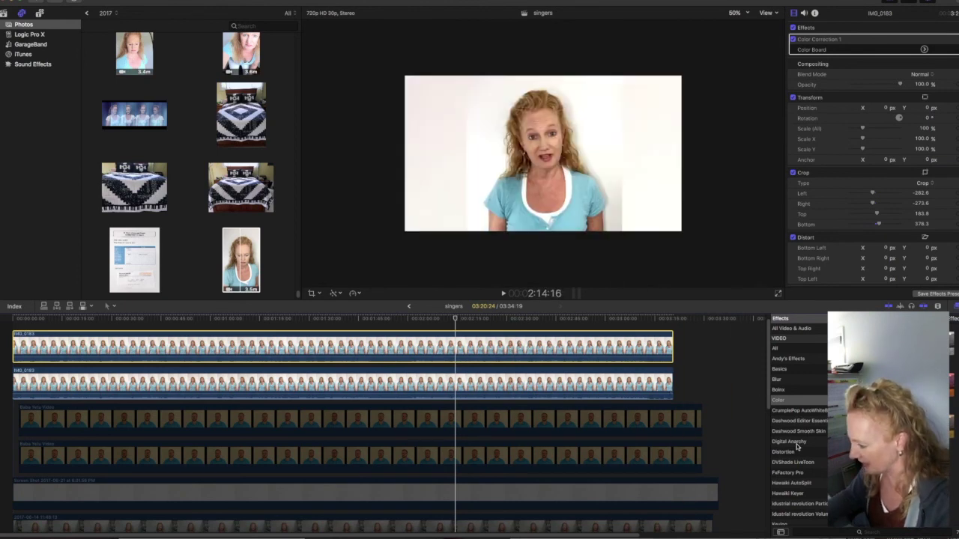
Step: Apply a Shape Mask to the top clip and narrow it into a tall shape over her
scroll(808, 432, down, 5)
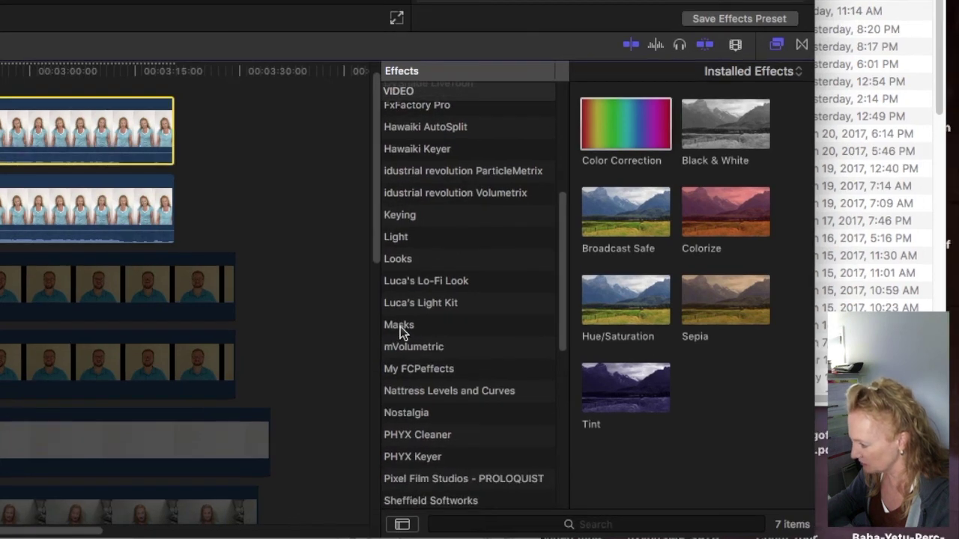
click(400, 327)
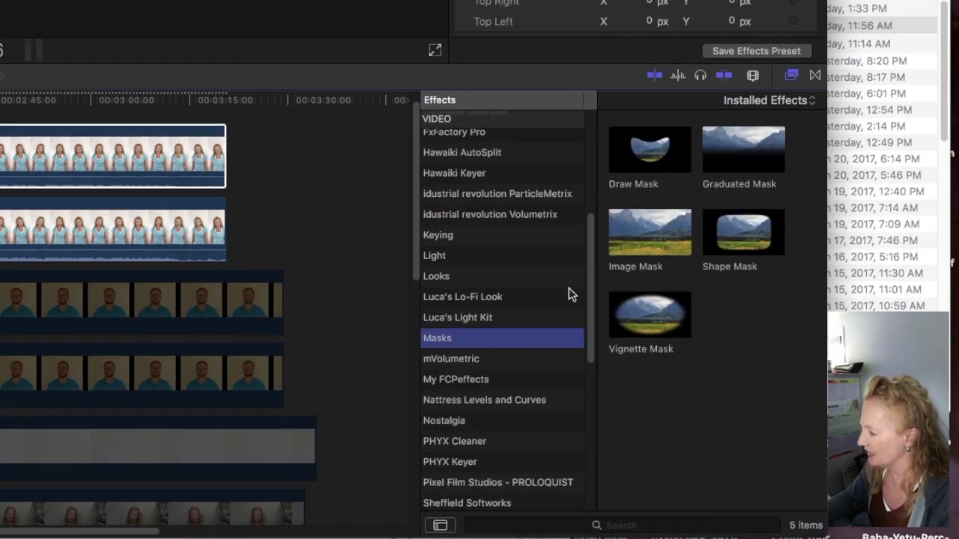
double_click(745, 236)
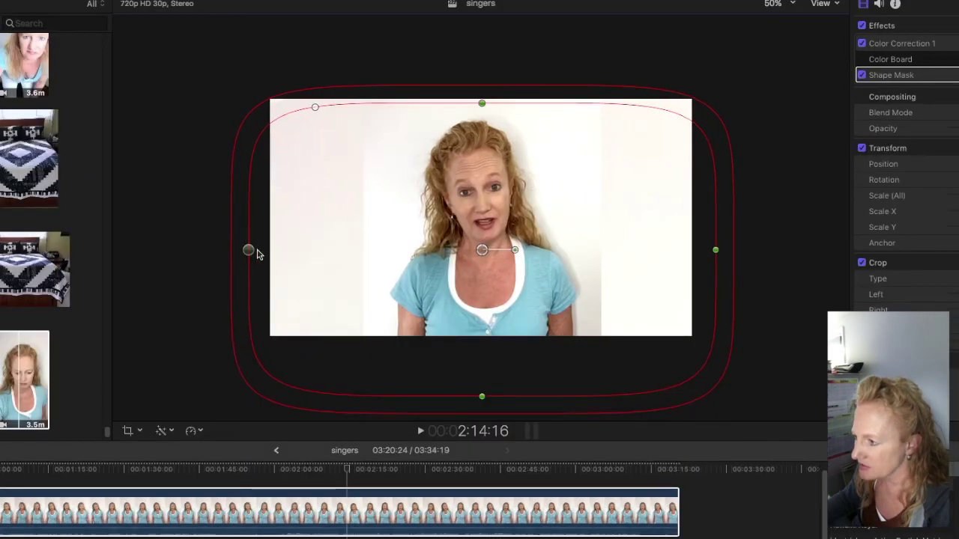
drag(257, 254, 402, 253)
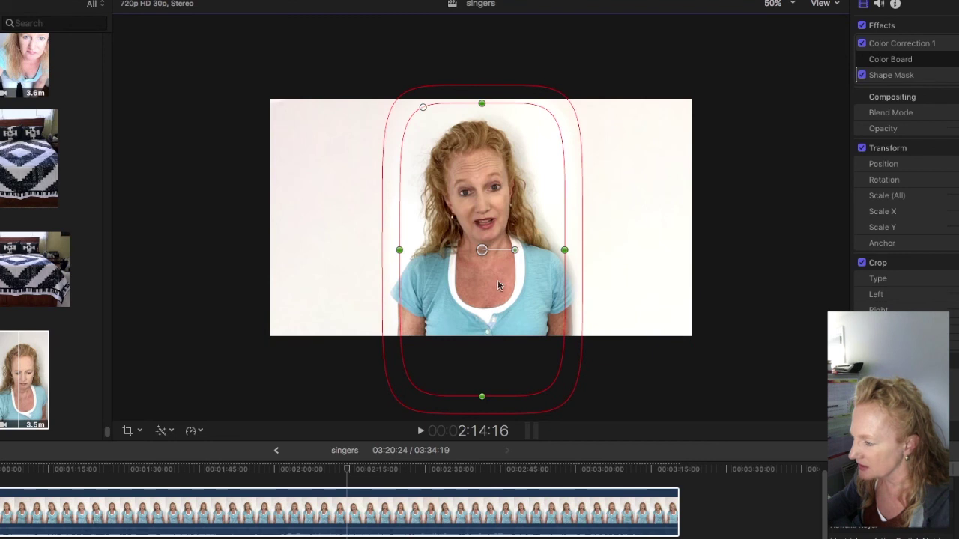
drag(492, 180, 492, 223)
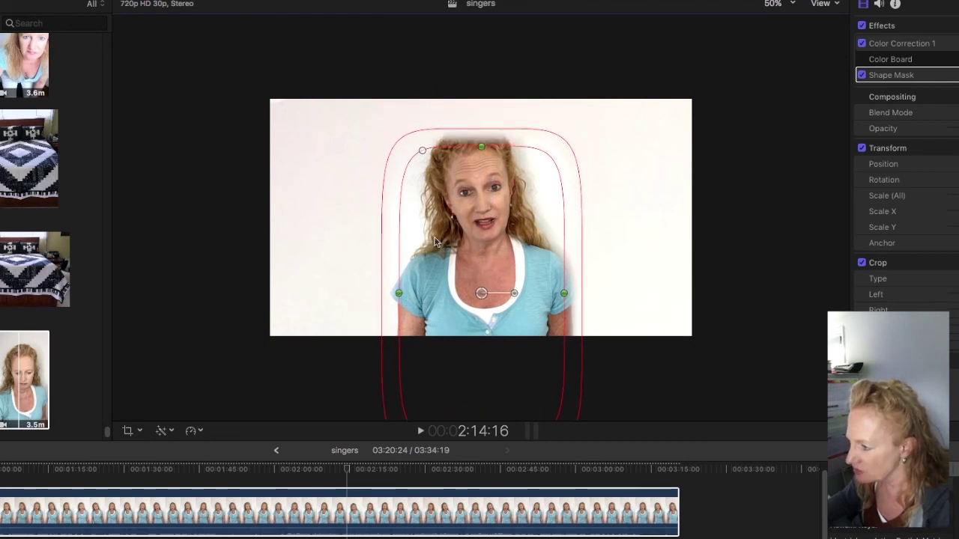
Step: Refine the mask: raise its top over her head, round the corners, adjust width
drag(437, 244, 434, 277)
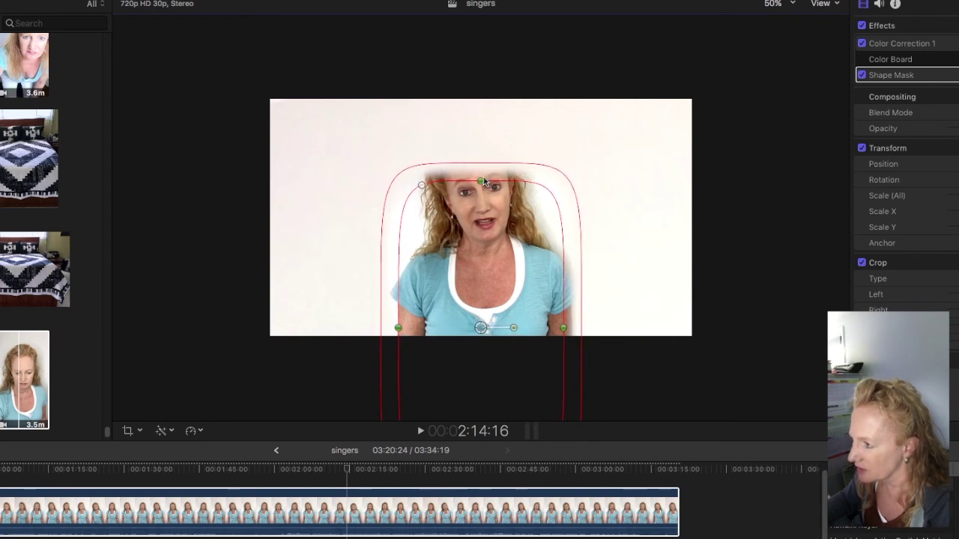
drag(483, 182, 480, 128)
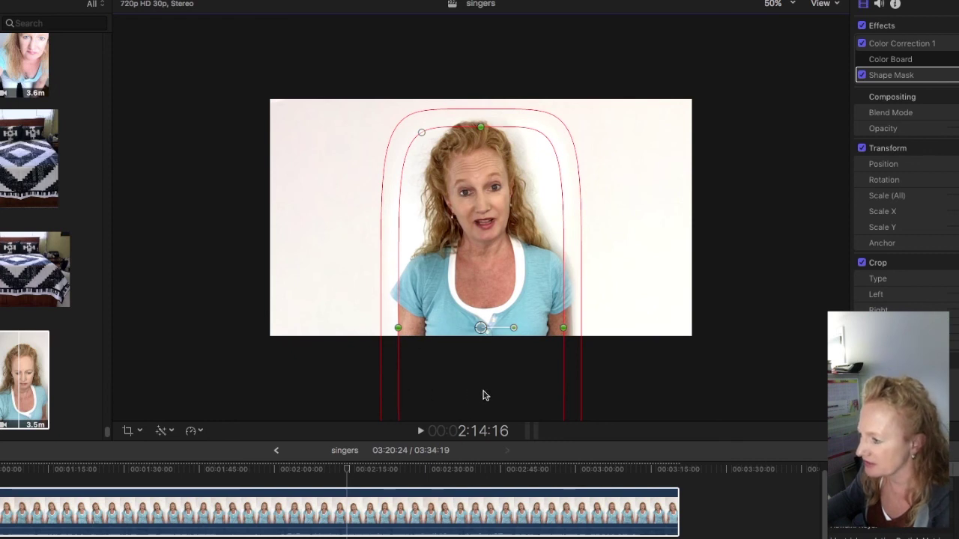
drag(399, 331, 396, 329)
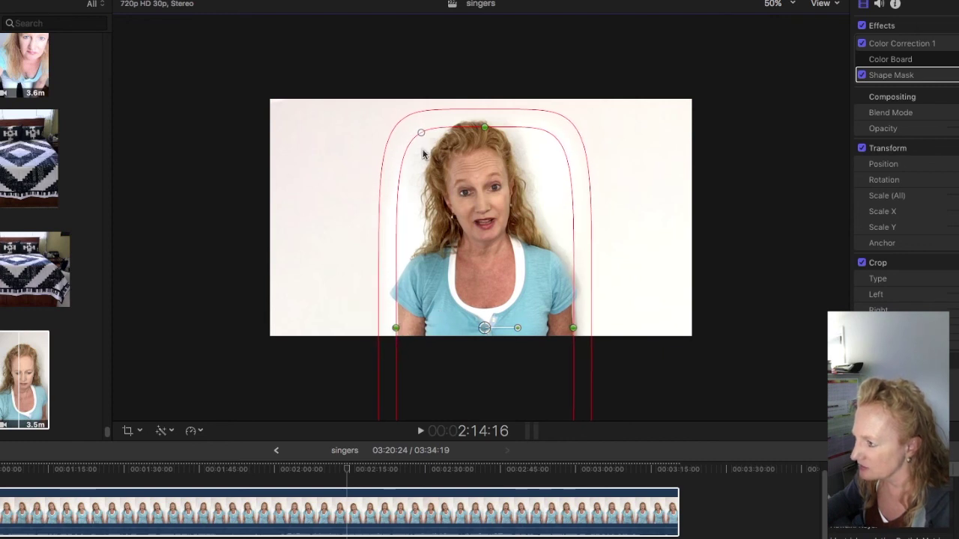
drag(485, 128, 484, 112)
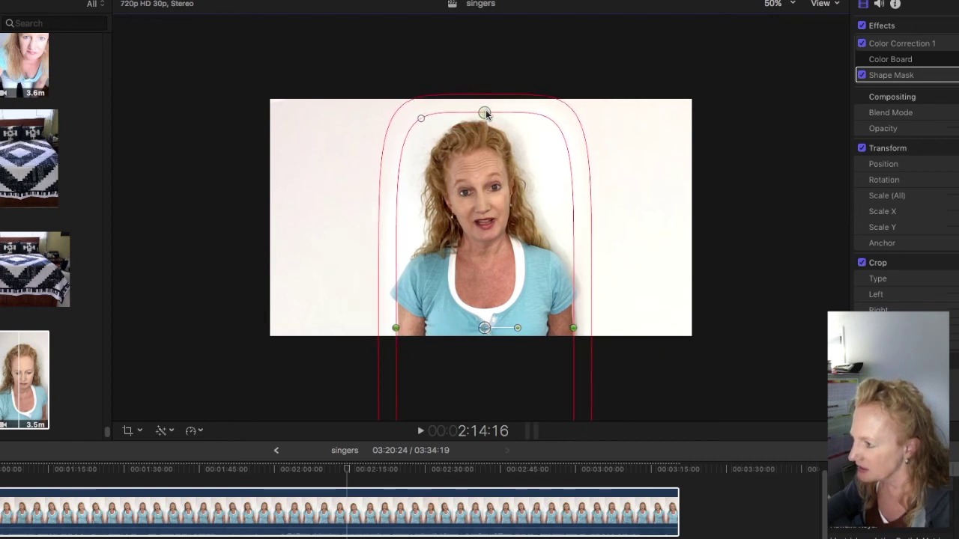
drag(421, 122, 441, 125)
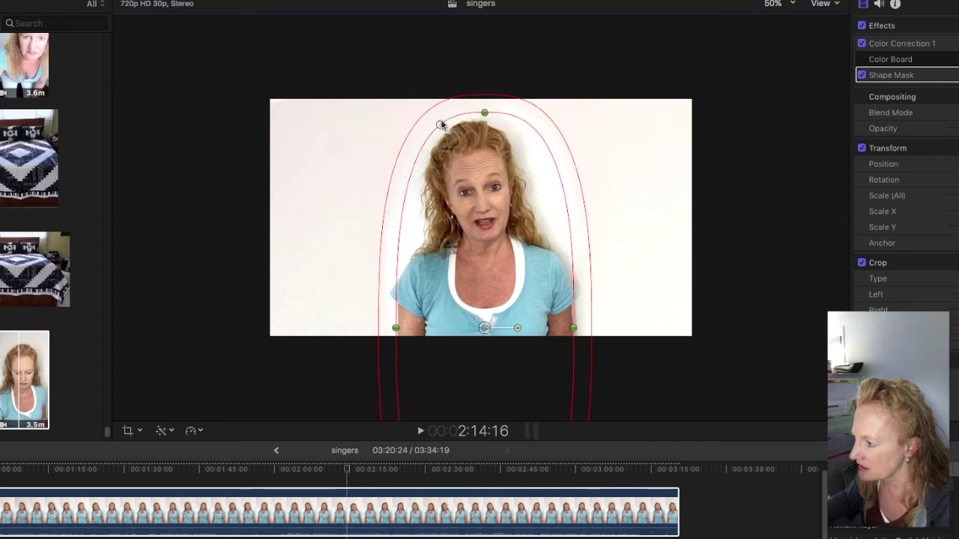
drag(396, 332, 367, 322)
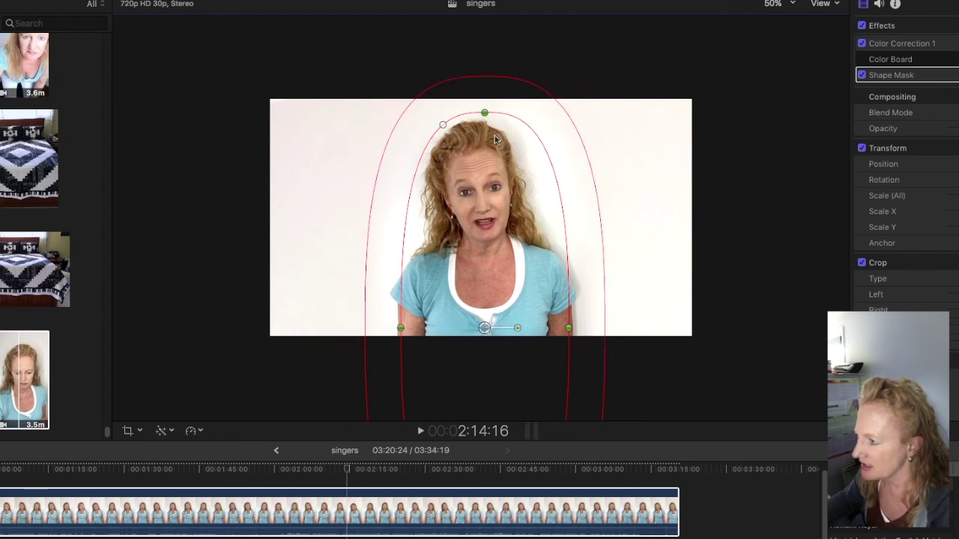
drag(485, 114, 486, 108)
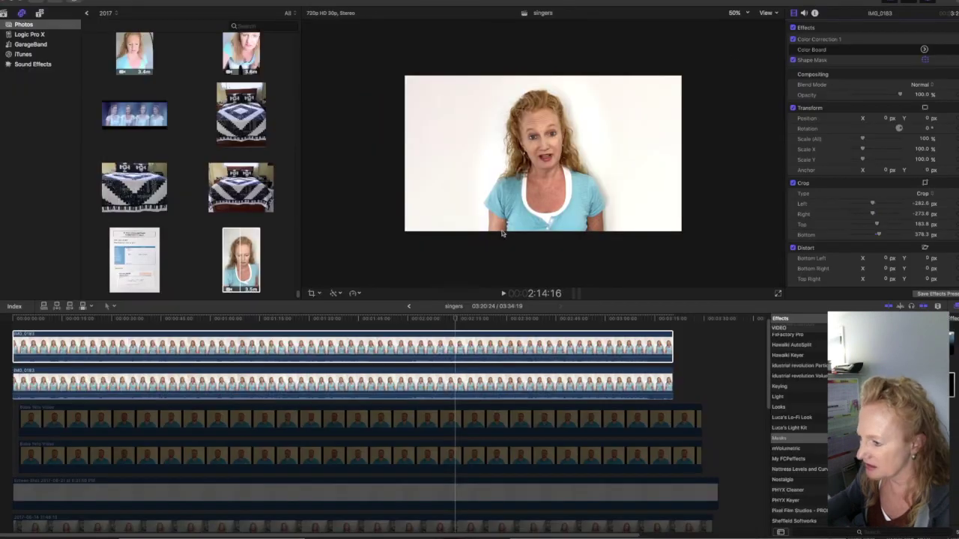
Step: Disable the top IMG_0183 clip to reveal the background copy at an earlier moment
click(449, 346)
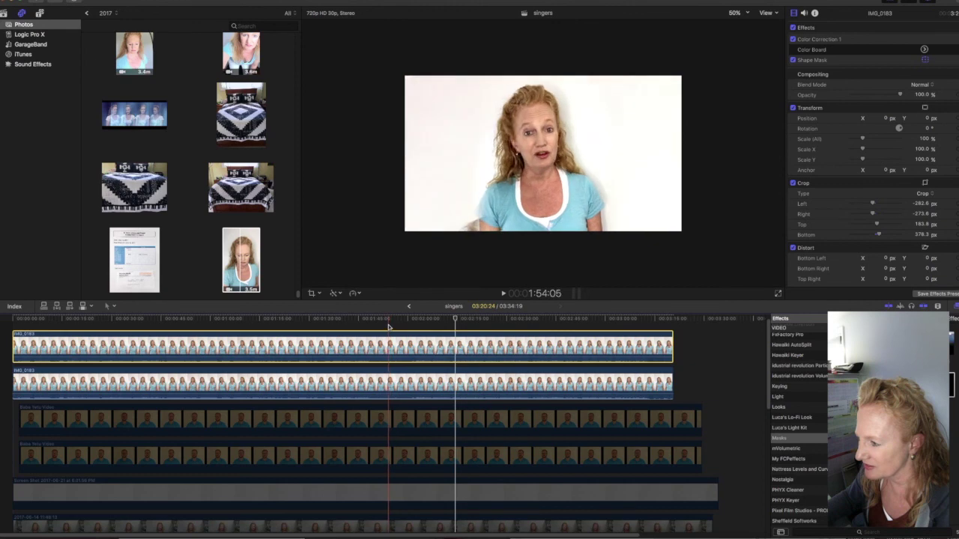
click(388, 328)
click(404, 344)
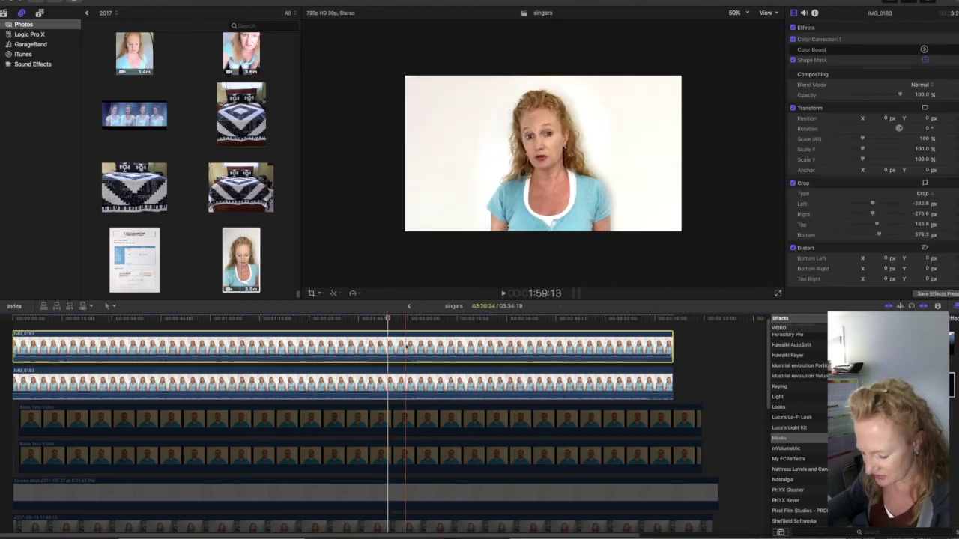
key(v)
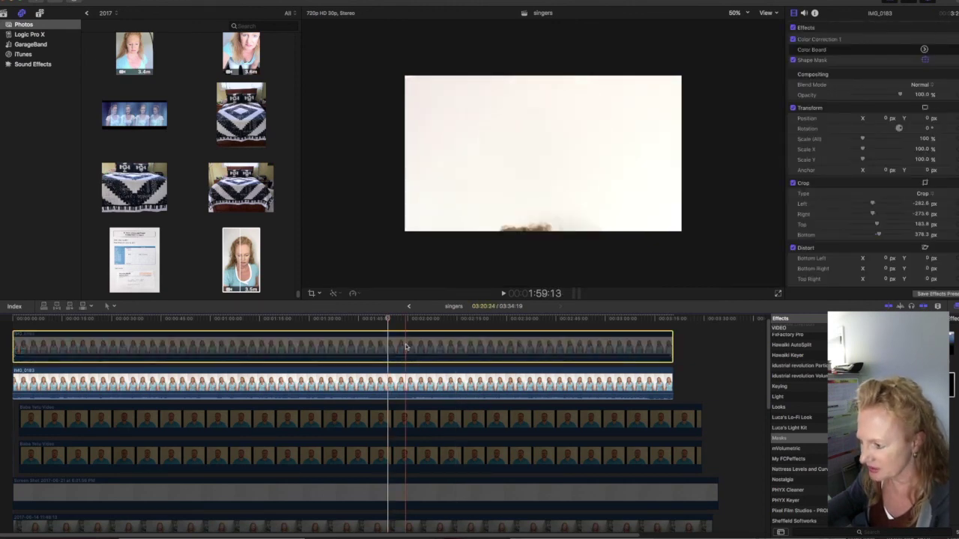
Step: Re-crop the background copy to the plain white wall above her head
click(320, 294)
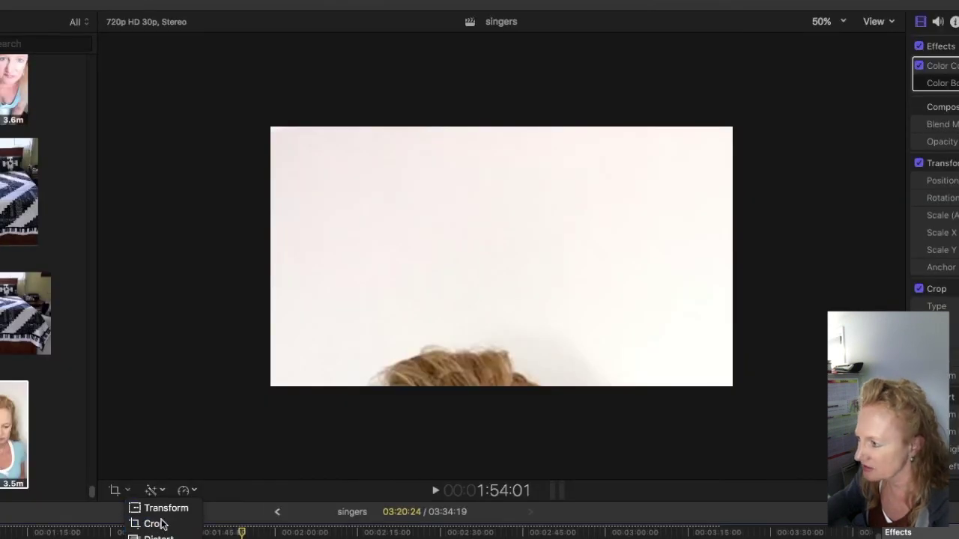
click(156, 524)
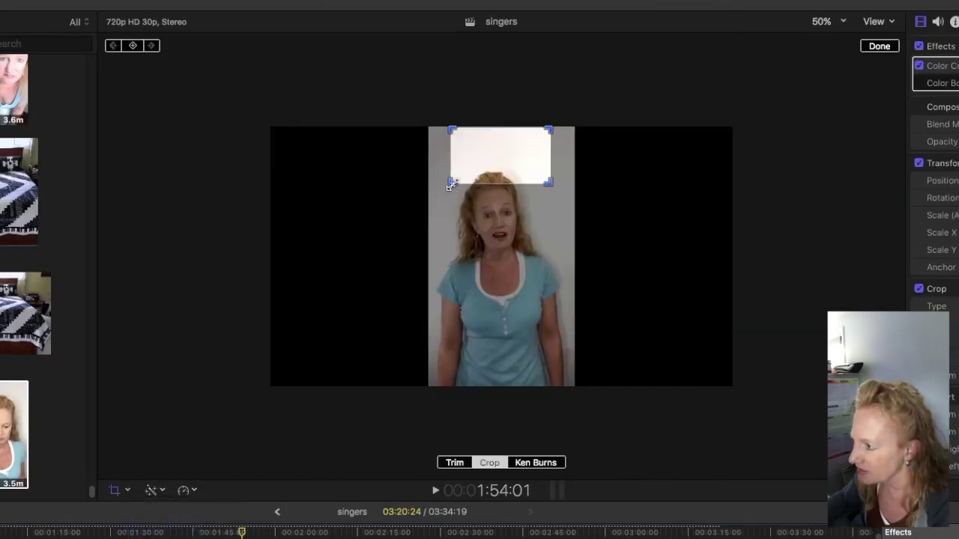
drag(452, 184, 495, 155)
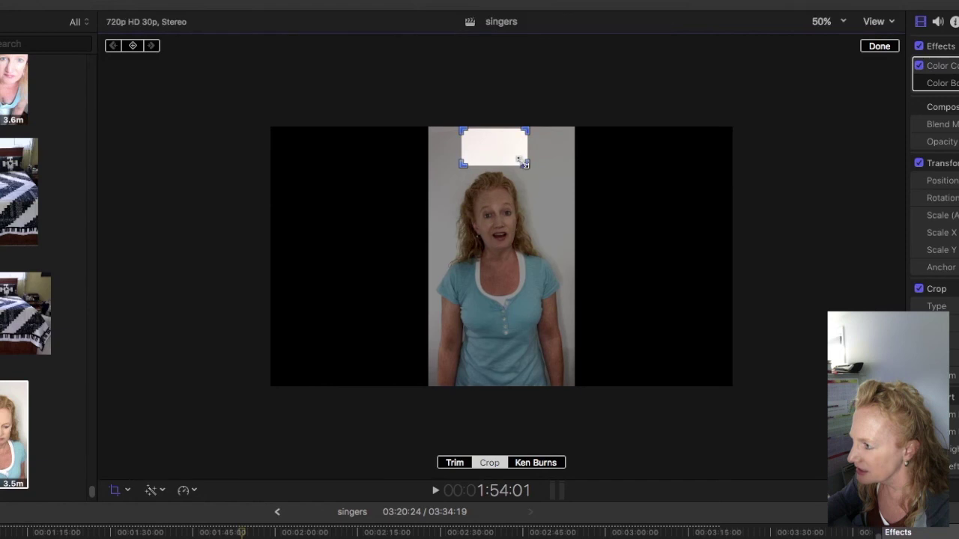
click(879, 46)
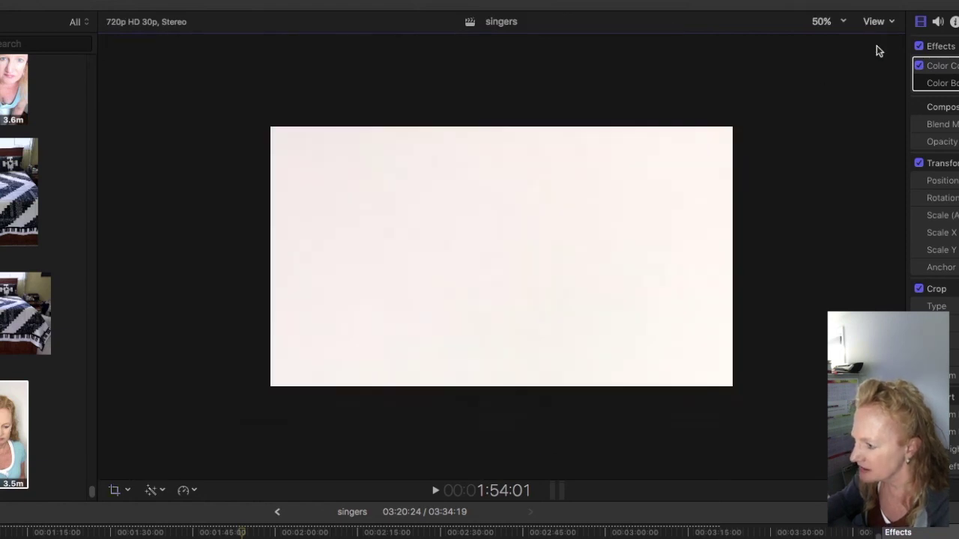
click(394, 346)
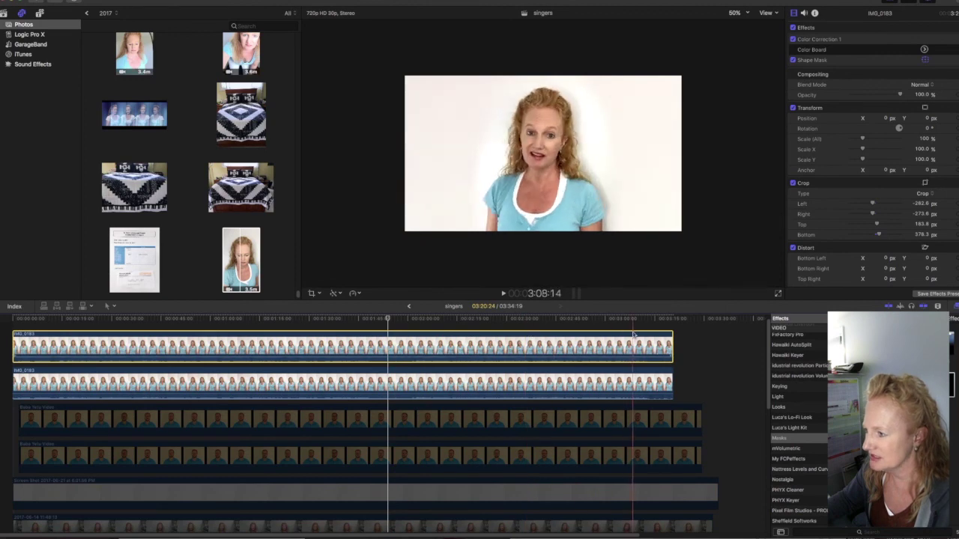
Step: Enlarge the viewer zoom and place another Baba Yetu Video clip in the top lane
click(740, 14)
click(742, 22)
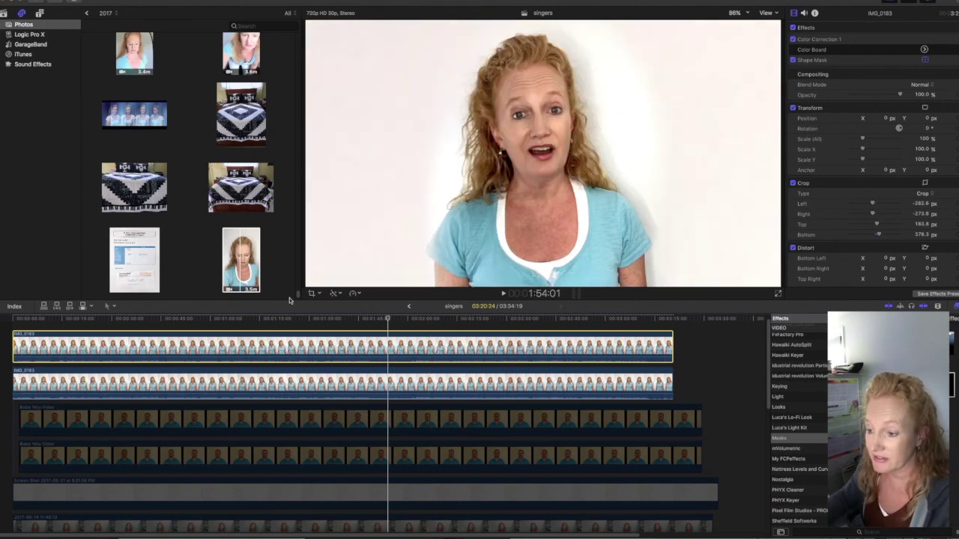
click(258, 239)
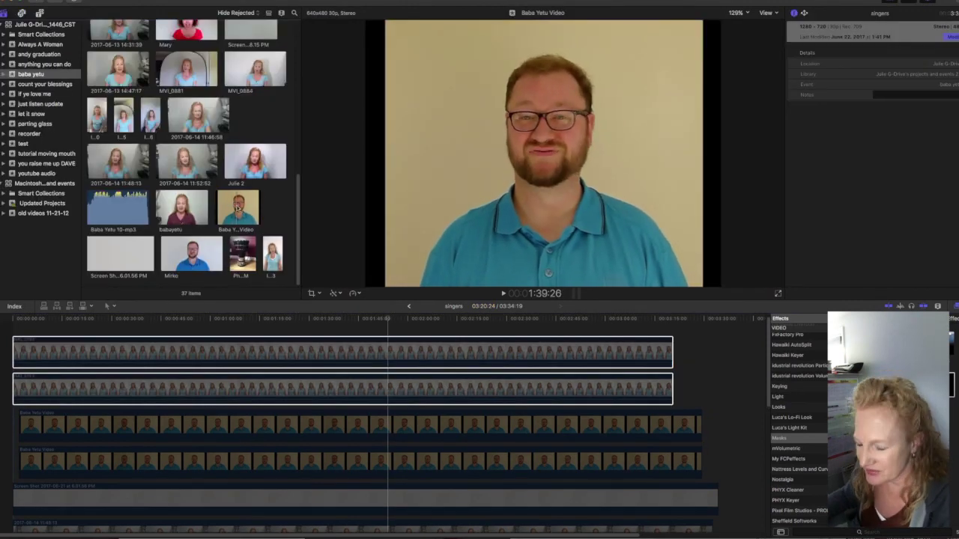
drag(236, 207, 279, 346)
drag(390, 321, 373, 321)
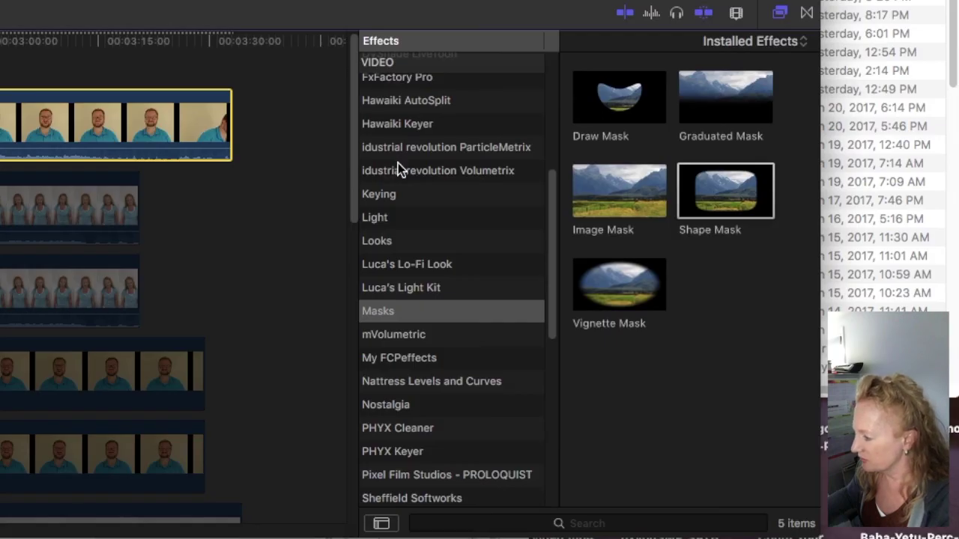
Step: Apply CrumplePop AutoWhiteBalance to the top Baba Yetu Video clip
scroll(398, 170, up, 5)
click(401, 117)
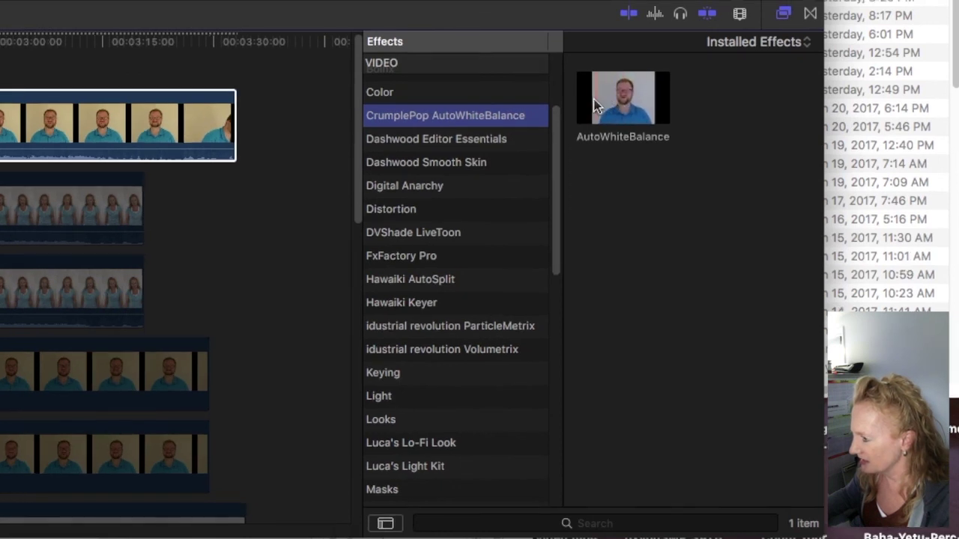
double_click(623, 98)
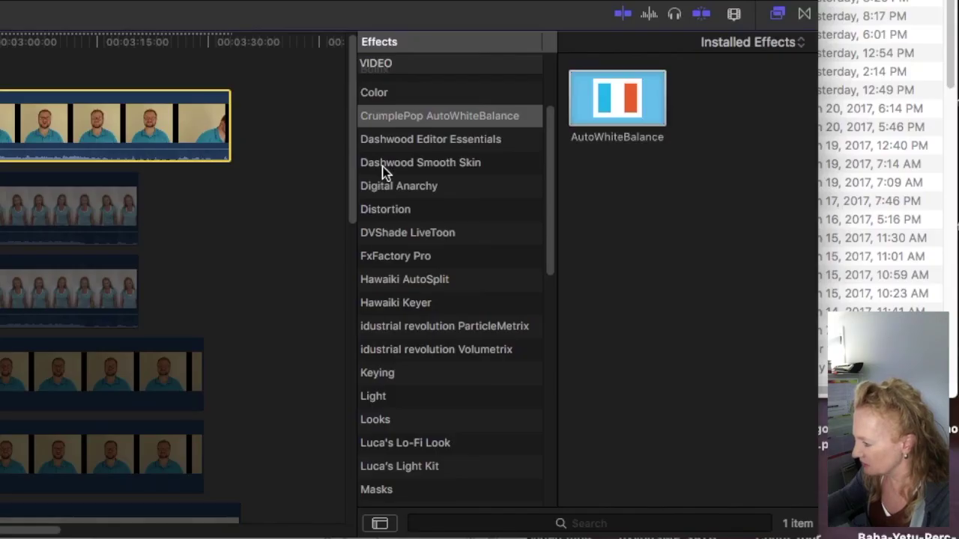
Step: Apply Color Correction to the top Baba Yetu clip and nudge the highlights tint slightly
scroll(385, 172, up, 5)
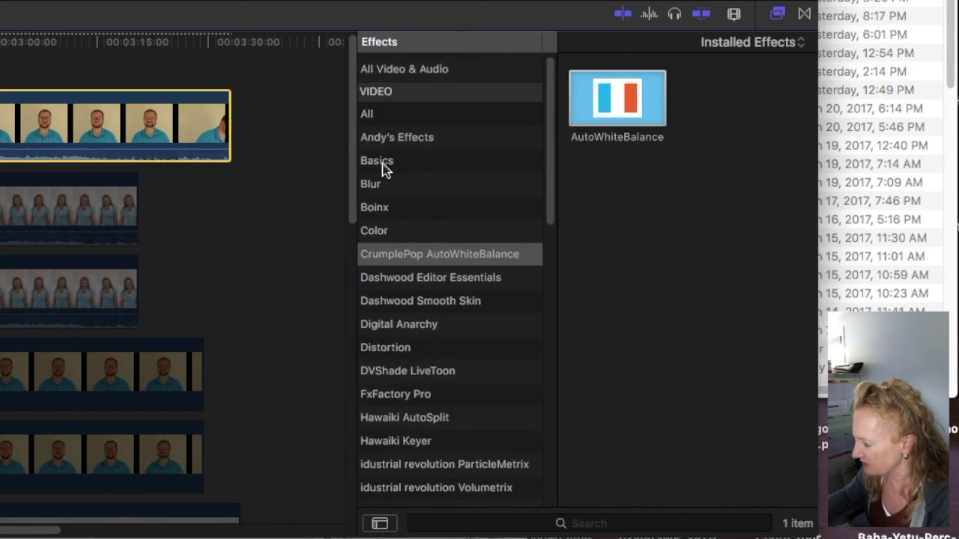
click(379, 226)
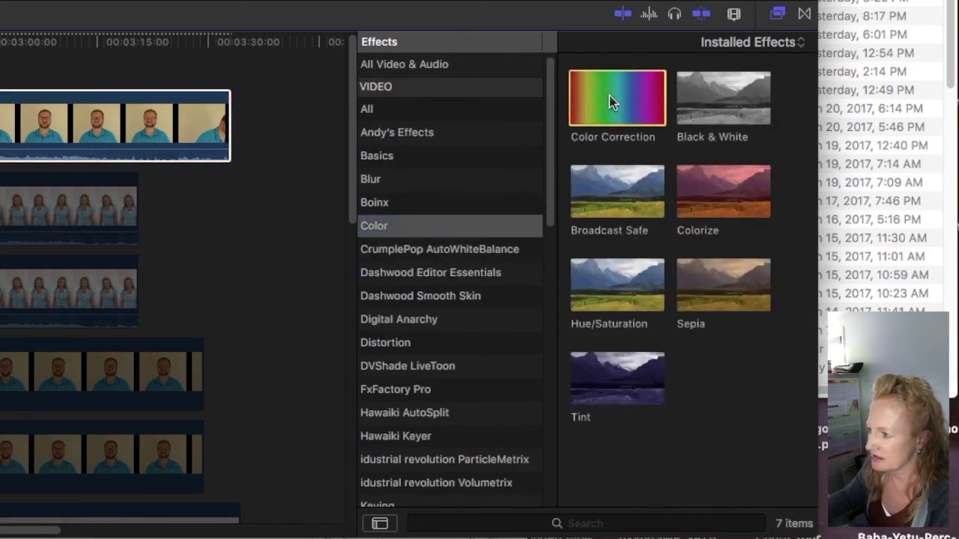
double_click(608, 95)
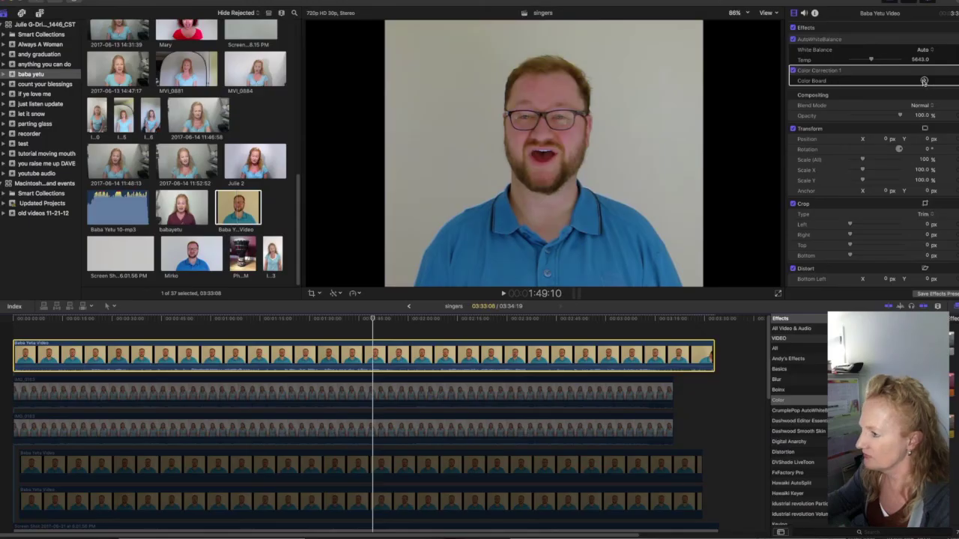
click(923, 80)
key(ctrl+super+c)
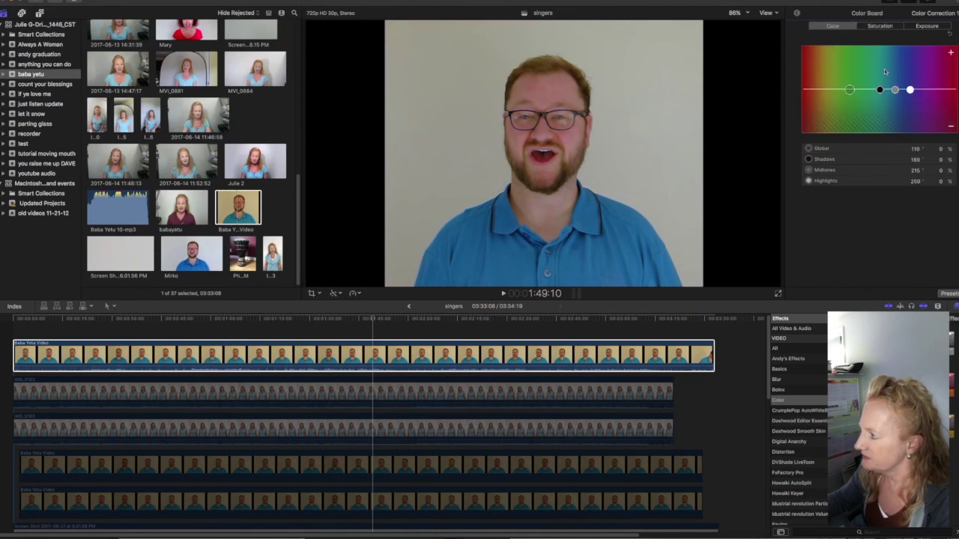
drag(911, 91, 904, 87)
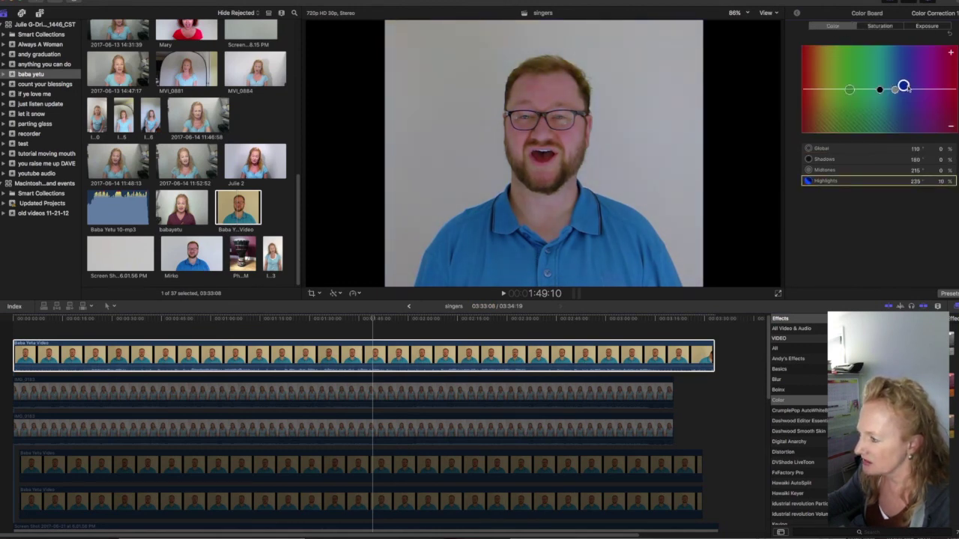
Step: Set Color Board exposure to 37% highlights and -7% shadows
click(926, 27)
drag(934, 91, 933, 73)
drag(844, 92, 844, 93)
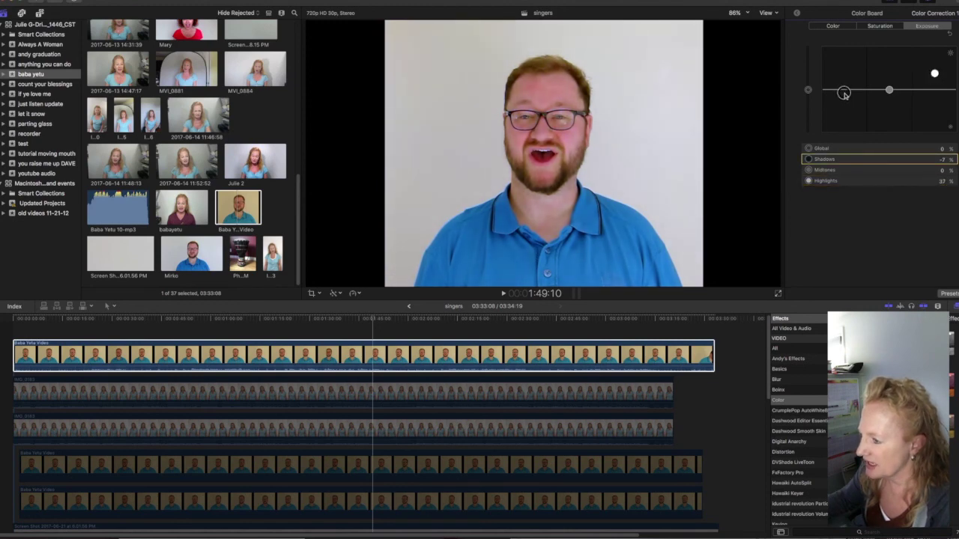
click(416, 314)
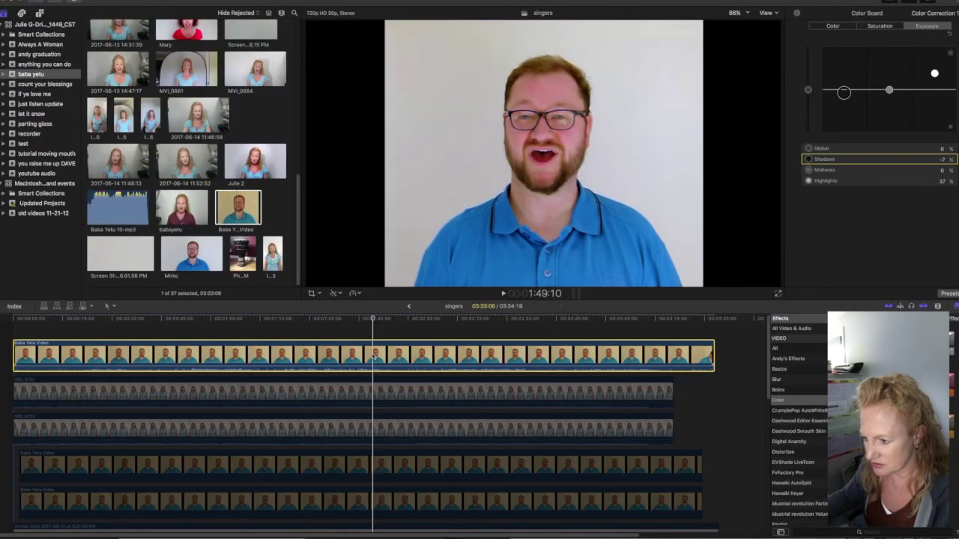
Step: From the start, disable the top clip, select the second Baba Yetu clip, viewer at 50%
drag(375, 320, 13, 320)
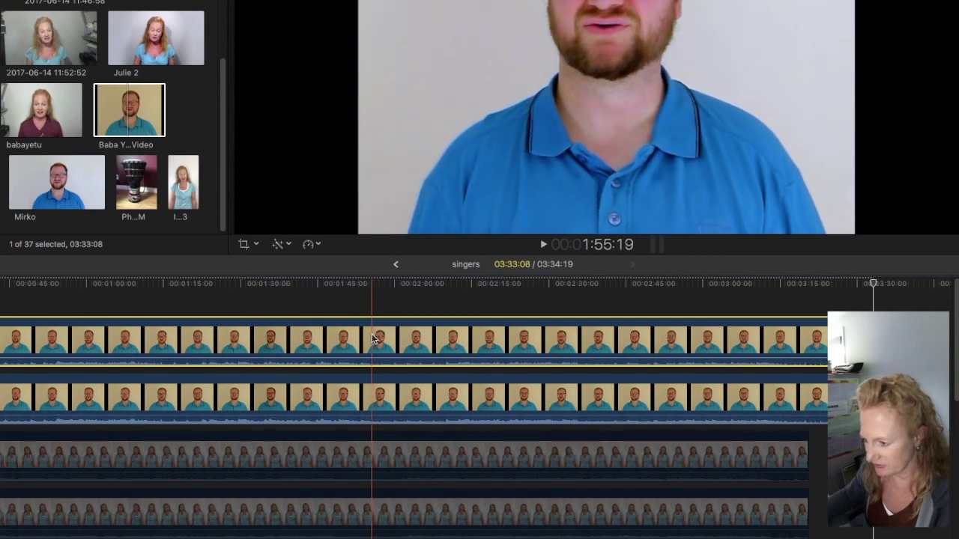
key(v)
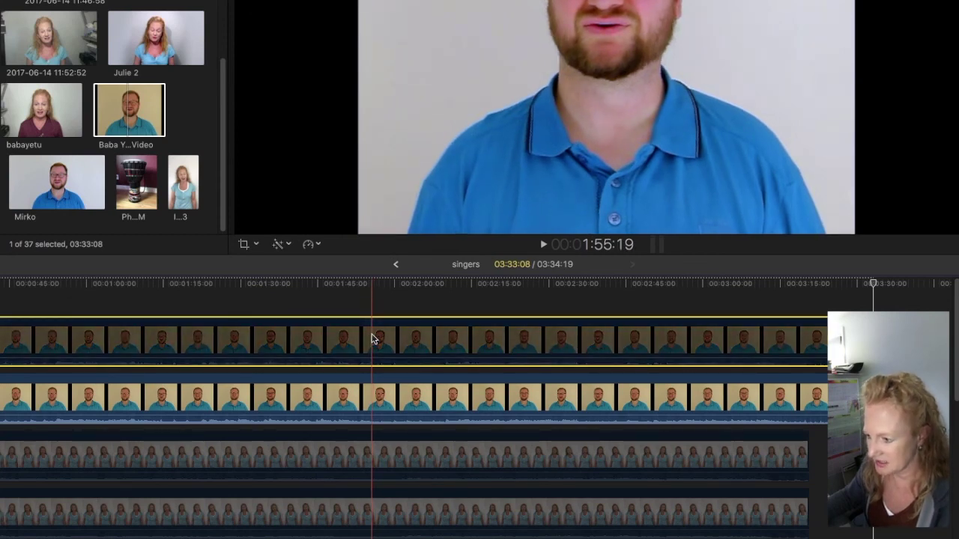
click(371, 397)
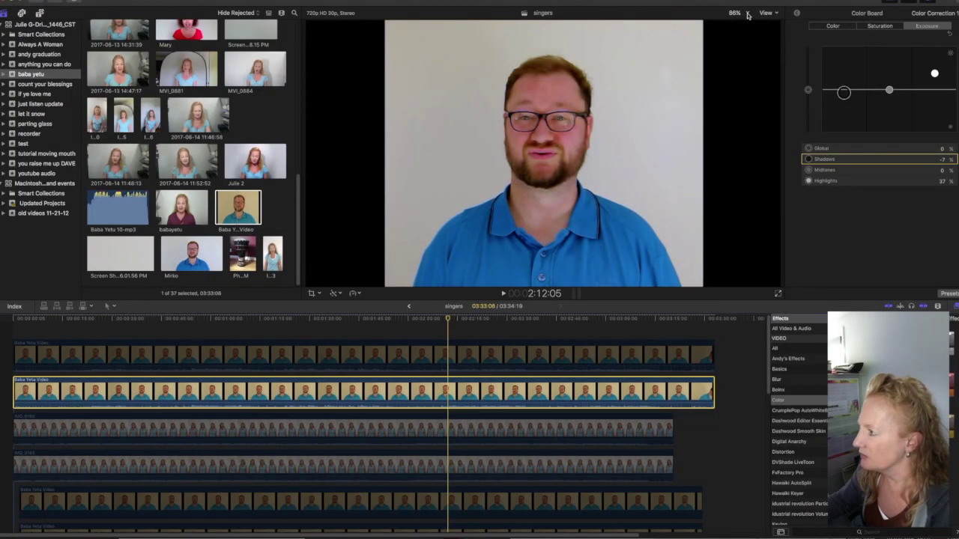
click(747, 15)
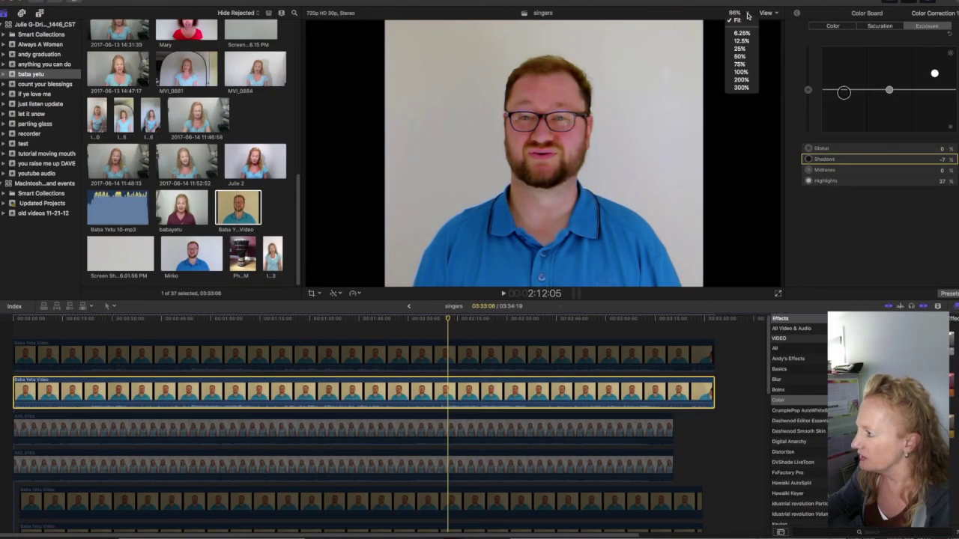
click(740, 57)
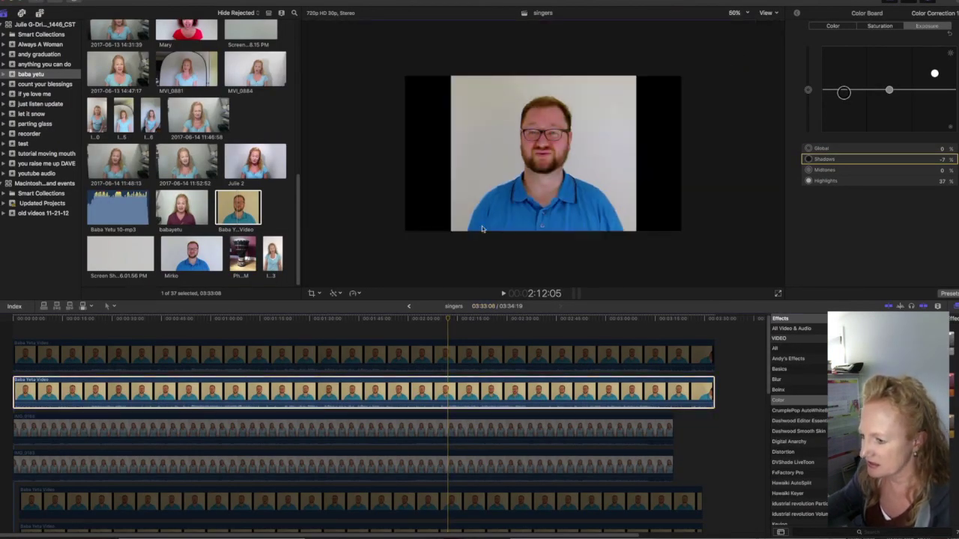
Step: Scale the second Baba Yetu clip up to about 172% and move it lower in the frame
click(320, 295)
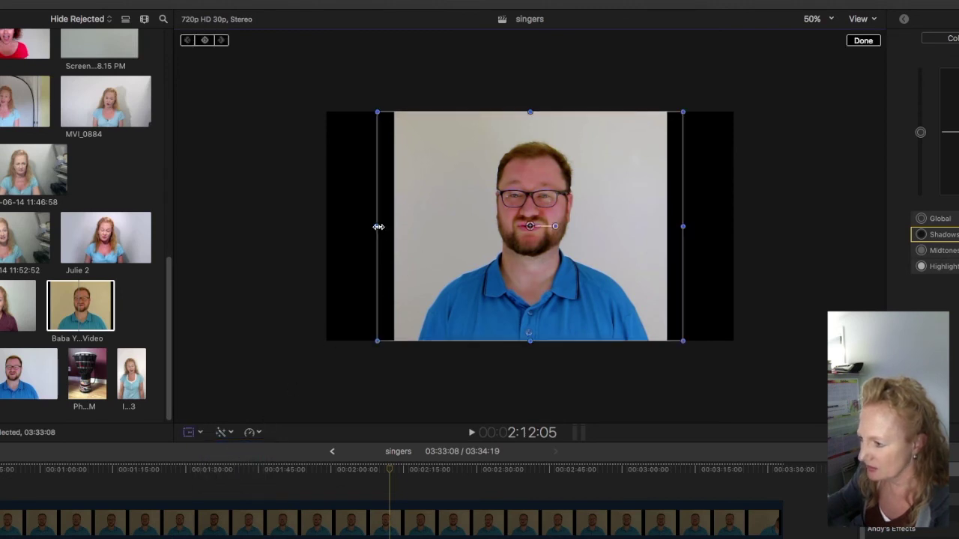
drag(378, 341, 306, 393)
drag(439, 262, 449, 279)
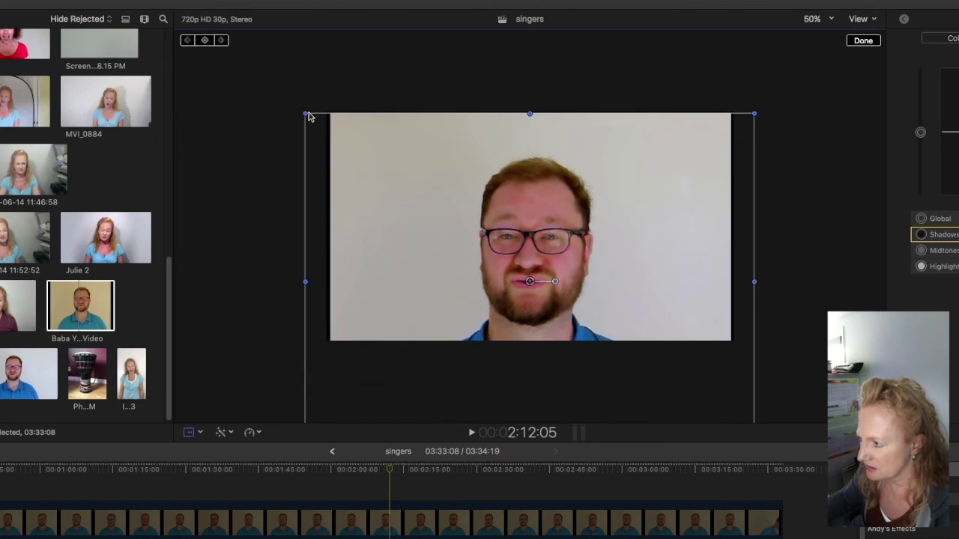
drag(309, 116, 258, 78)
drag(426, 169, 432, 207)
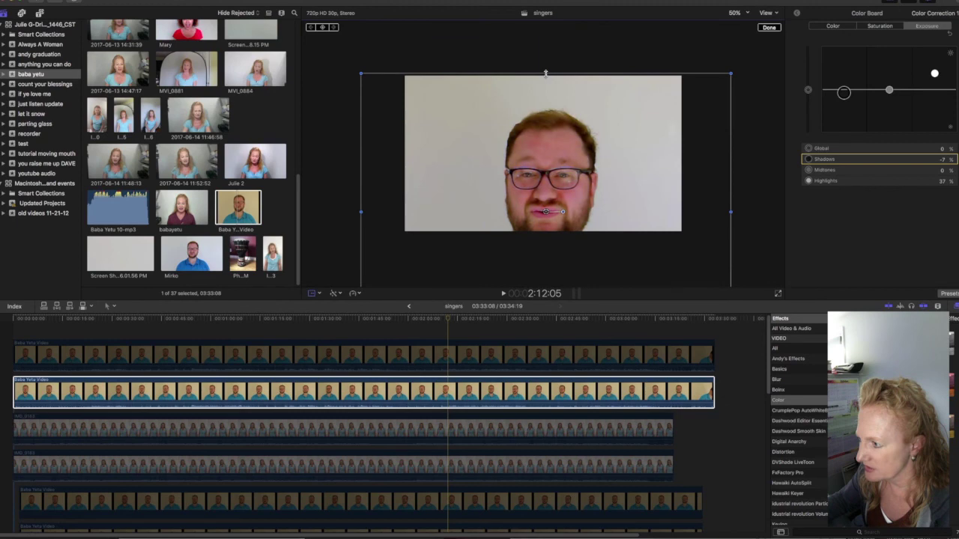
drag(510, 133, 506, 166)
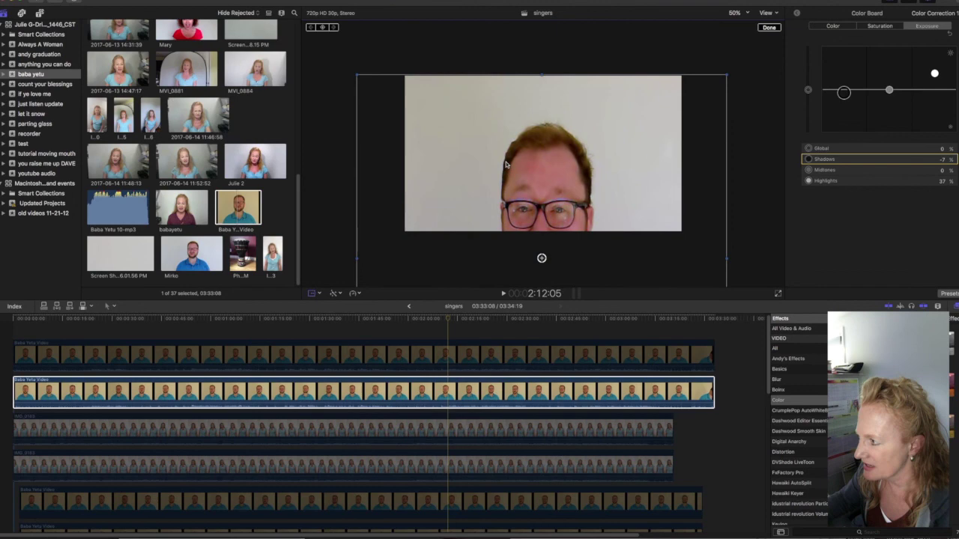
click(768, 27)
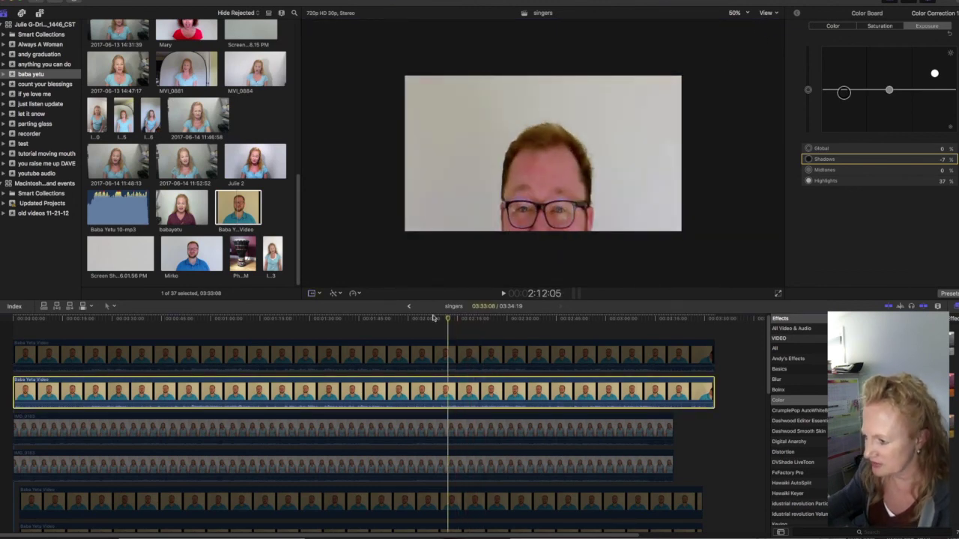
click(448, 355)
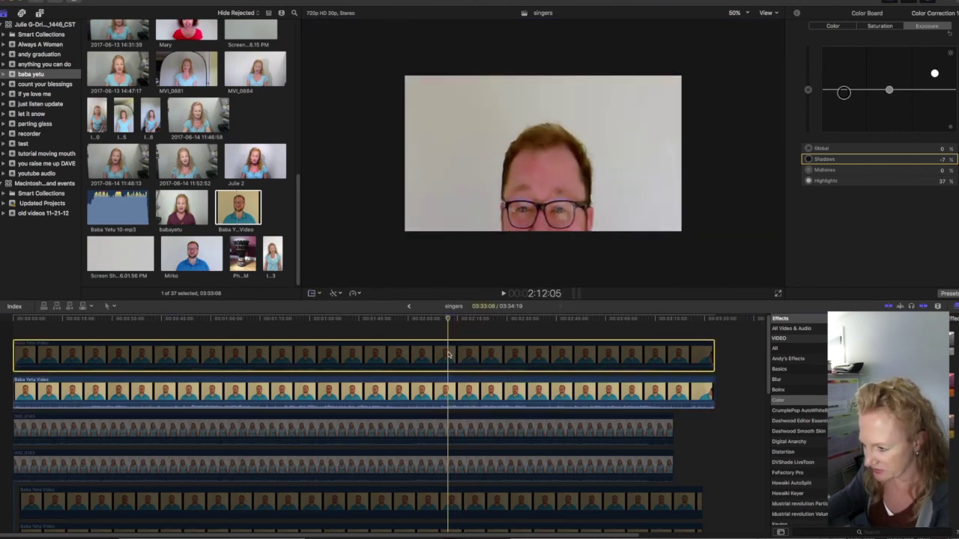
Step: Re-enable the top Baba Yetu clip with V so it plays over the enlarged background copy
key(v)
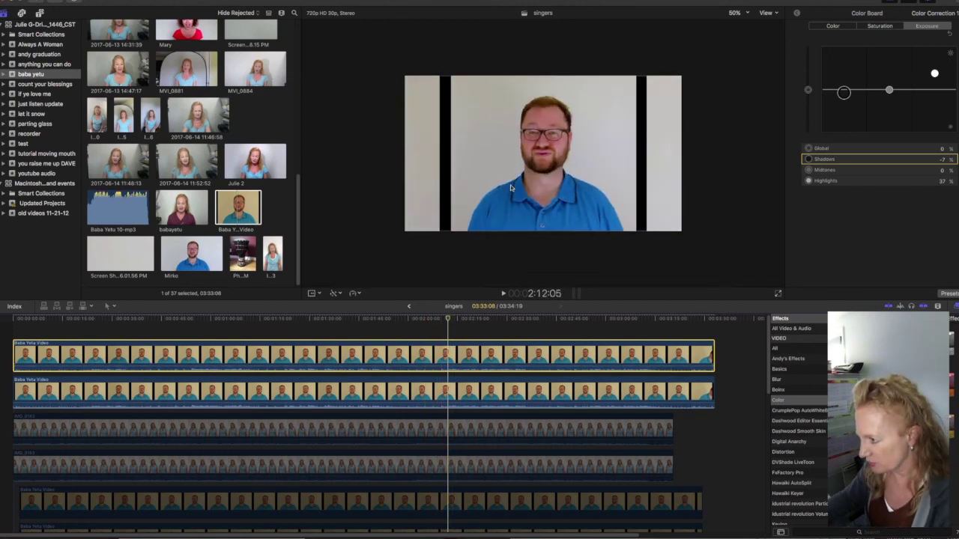
Step: Apply a Shape Mask from the Masks effects to the top Baba Yetu clip
scroll(792, 405, down, 4)
click(797, 463)
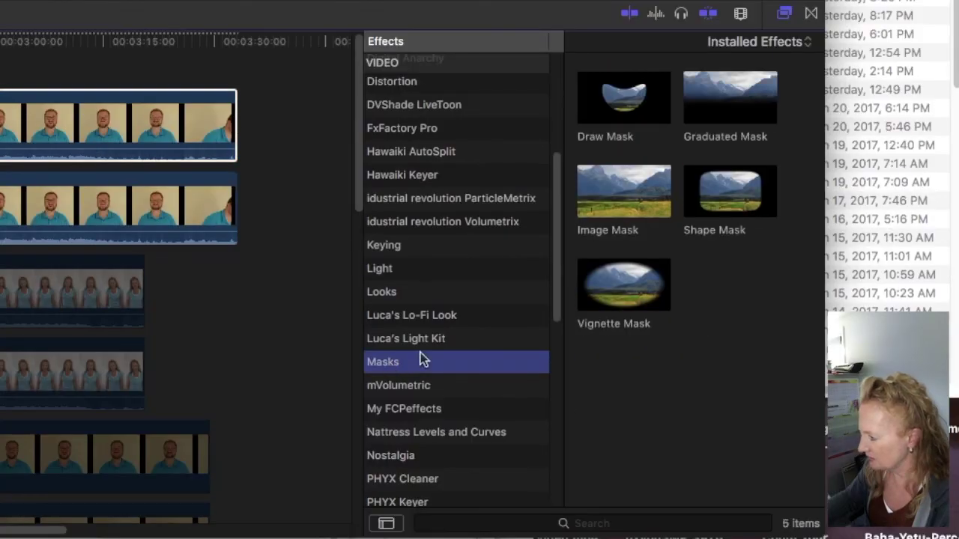
drag(732, 187, 150, 124)
Step: Shape the mask into a tall, narrow arch around the singer with a wider feathered edge
drag(511, 255, 509, 314)
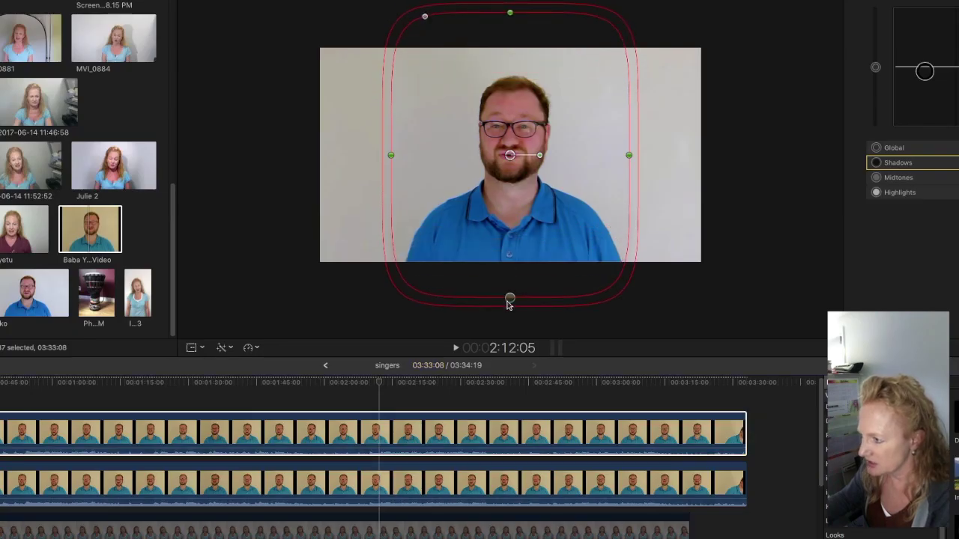
drag(509, 120, 492, 219)
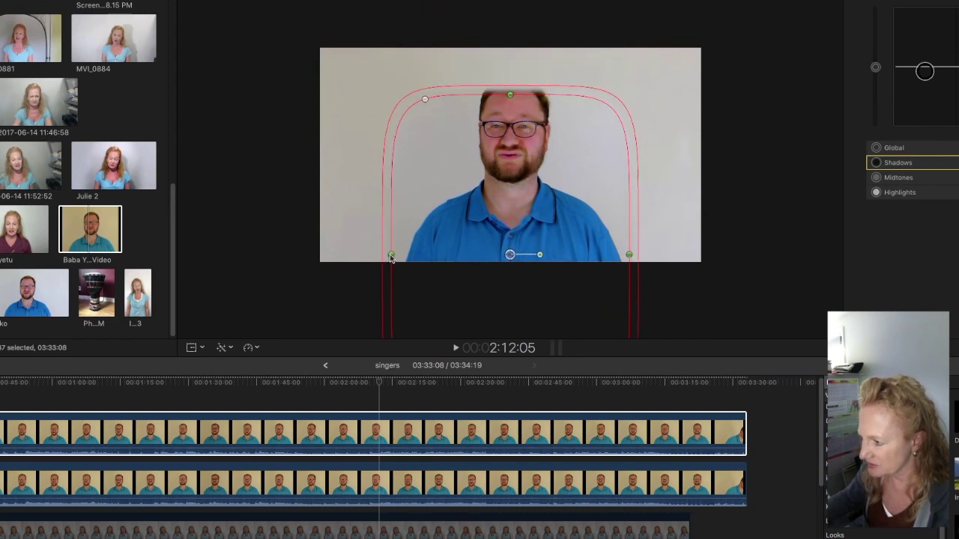
drag(390, 256, 450, 257)
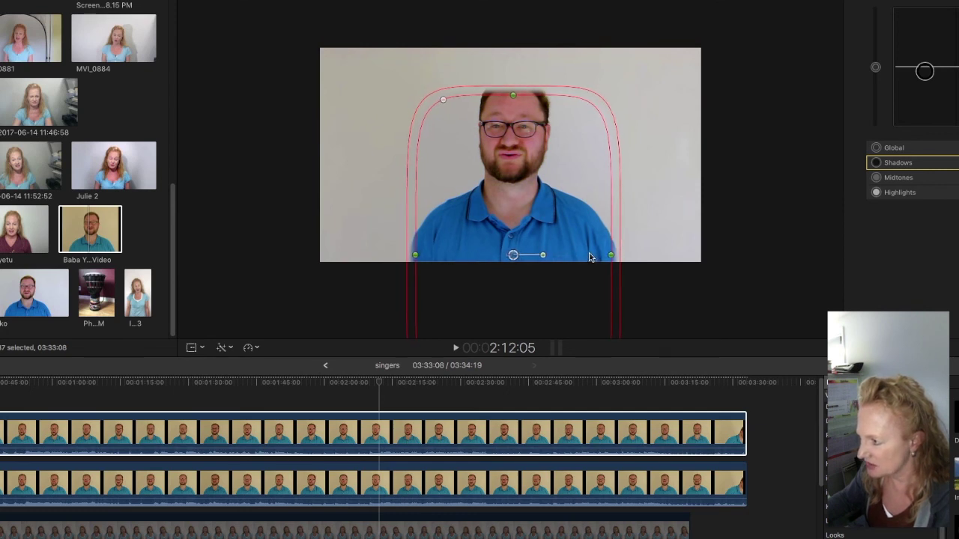
drag(514, 94, 514, 74)
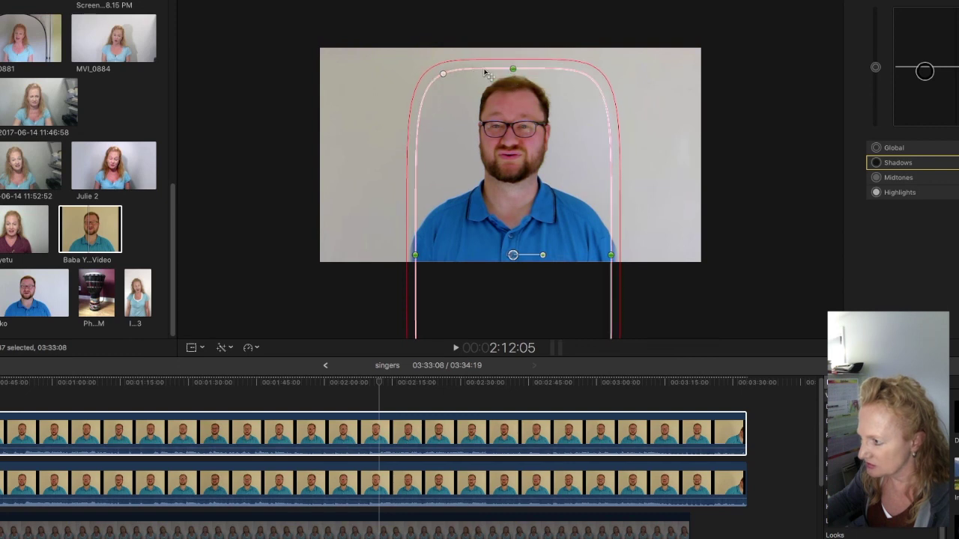
drag(442, 77, 459, 77)
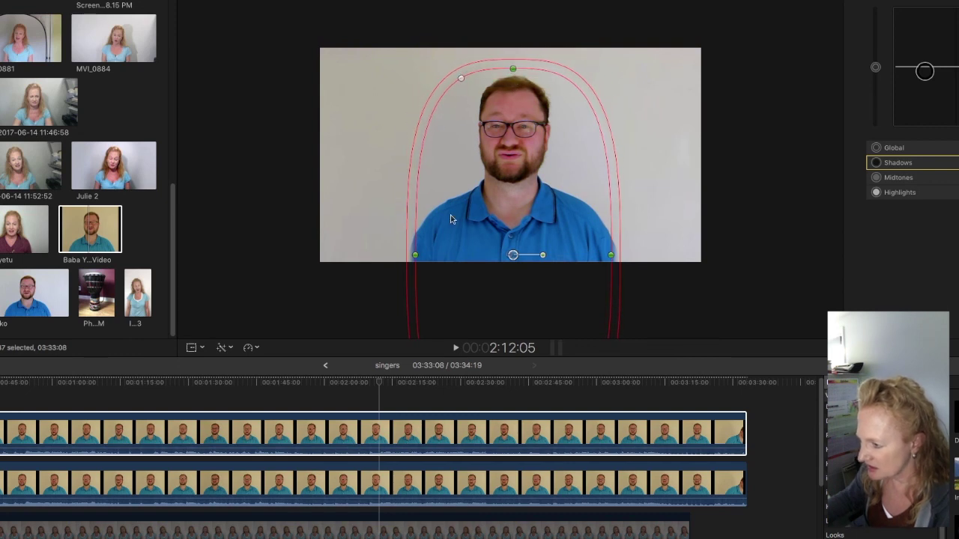
mouse_move(405, 244)
mouse_down()
mouse_move(374, 241)
mouse_move(386, 240)
mouse_up()
Step: Set the viewer zoom to Fit, hide the mask controls, and move the playhead to about 2:37:27
click(734, 13)
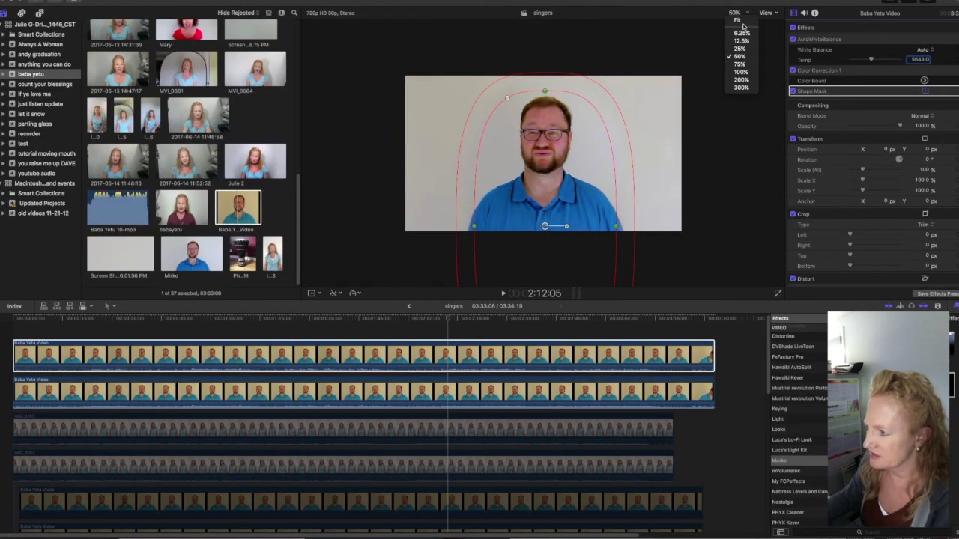
click(738, 20)
click(420, 356)
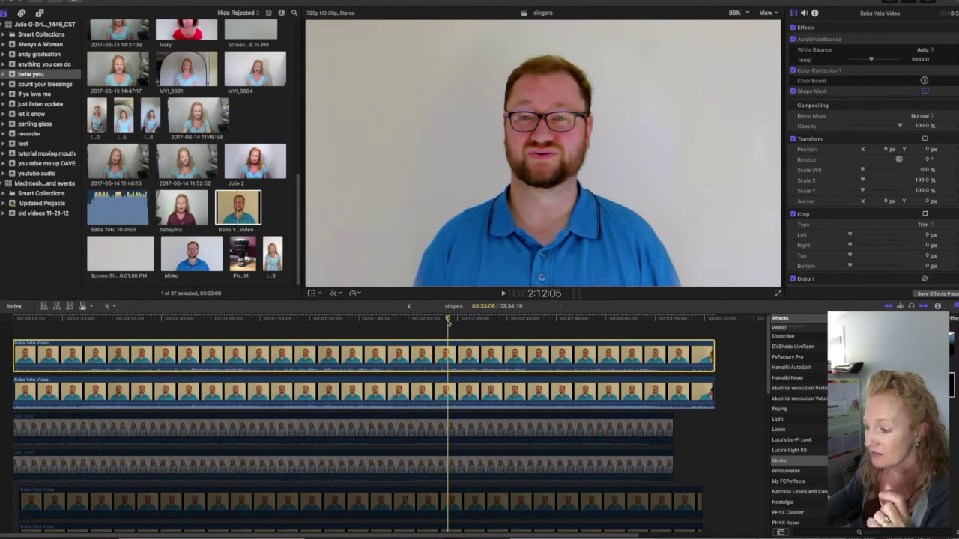
drag(447, 322, 533, 320)
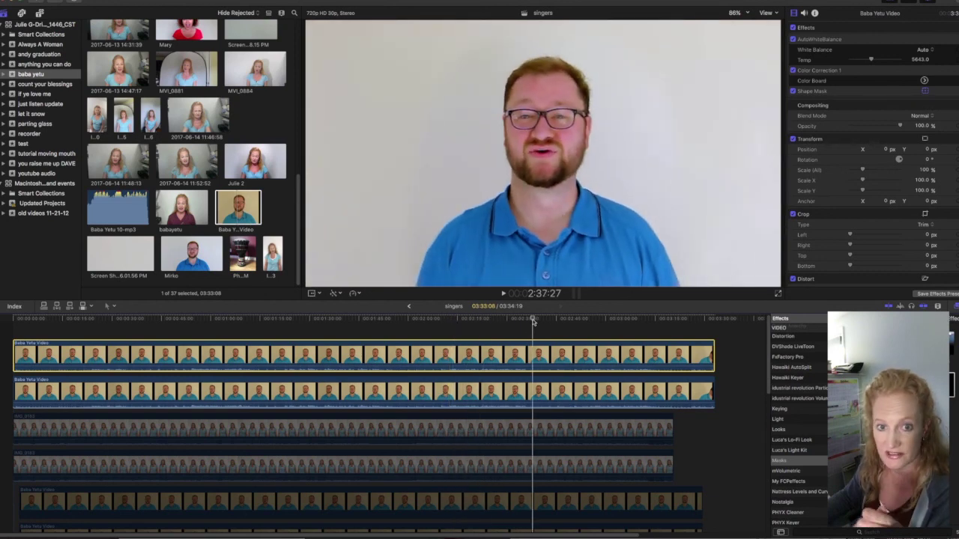